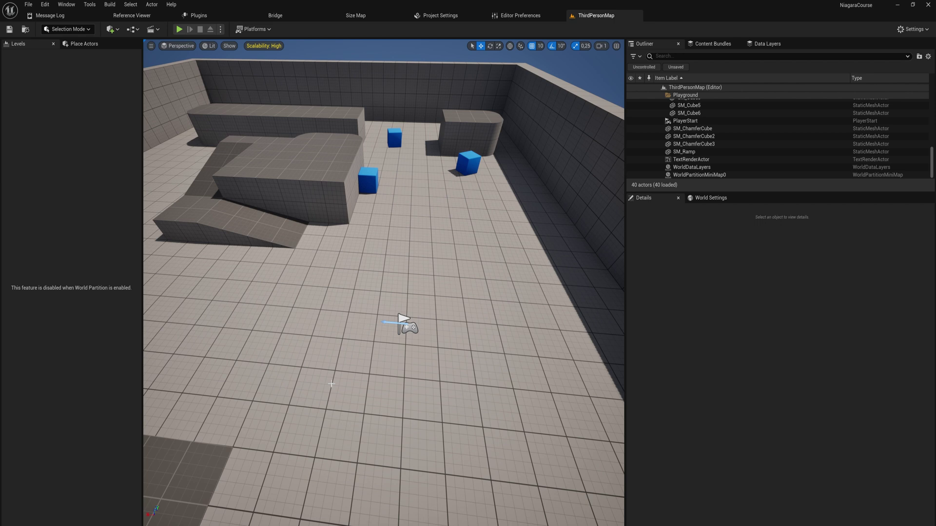
From the Content Drawer, bring up the FX creation menu listing Niagara Emitter and Niagara System.
{"action": "right_click_drag", "start_coordinate": [331, 384], "coordinate": [433, 328]}
{"action": "key", "text": "ctrl+space"}
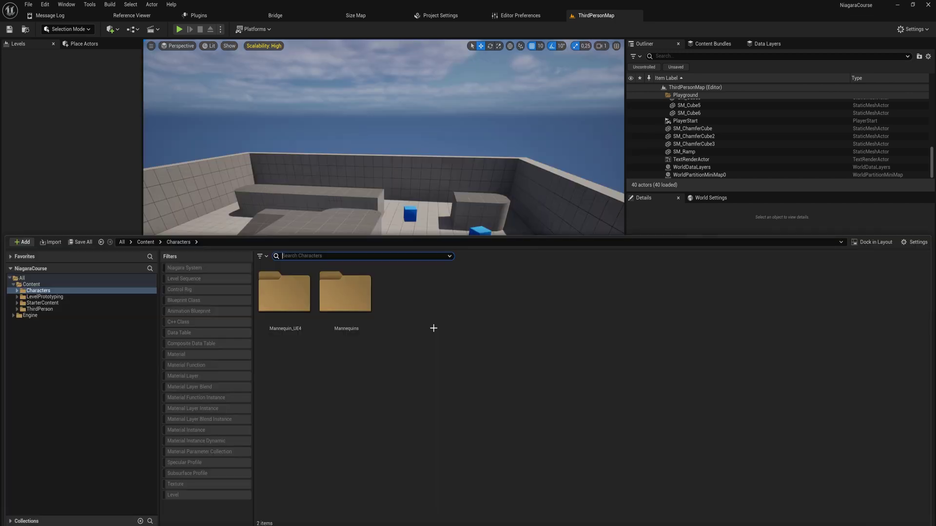
{"action": "right_click", "coordinate": [435, 330]}
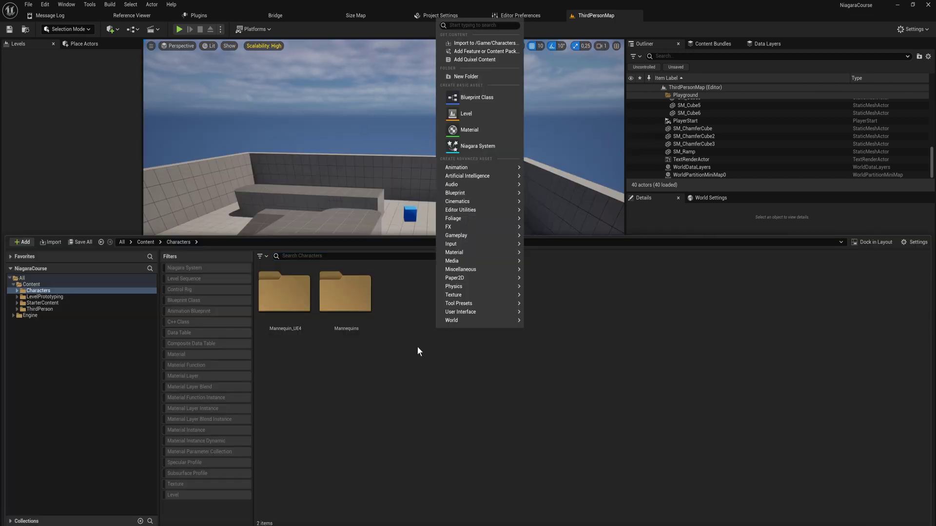
{"action": "mouse_move", "coordinate": [494, 226]}
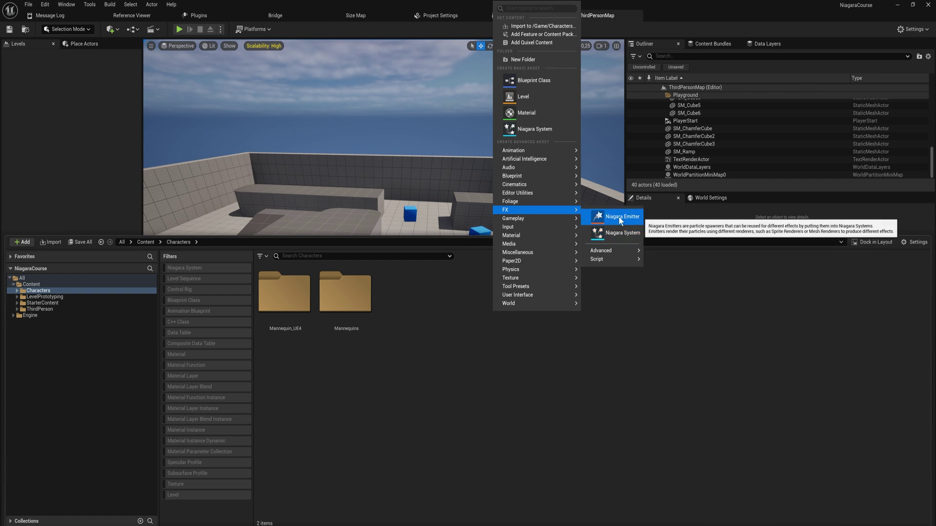
Open Create Niagara System, filter to Learning Content, and preview SpriteFacingAndAlignment and SpawnGroups.
{"action": "left_click", "coordinate": [617, 232]}
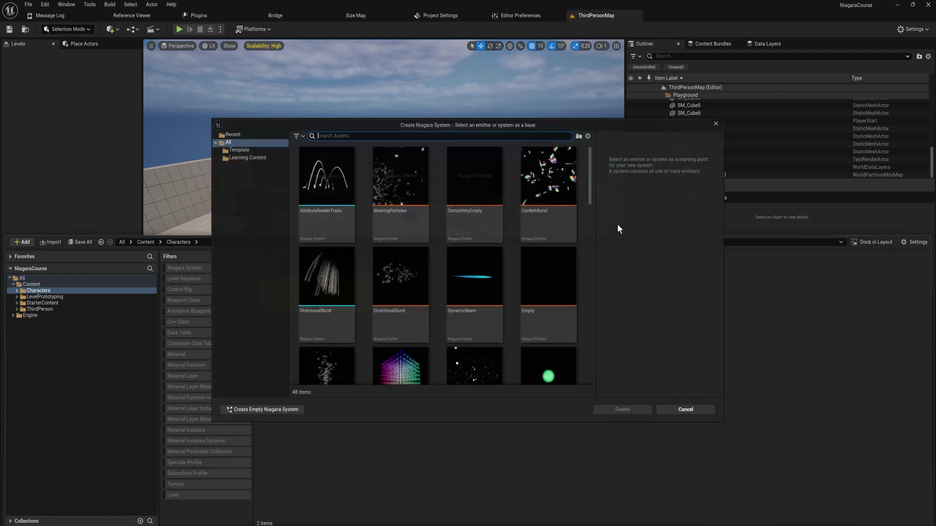
{"action": "left_click_drag", "start_coordinate": [591, 184], "coordinate": [584, 377]}
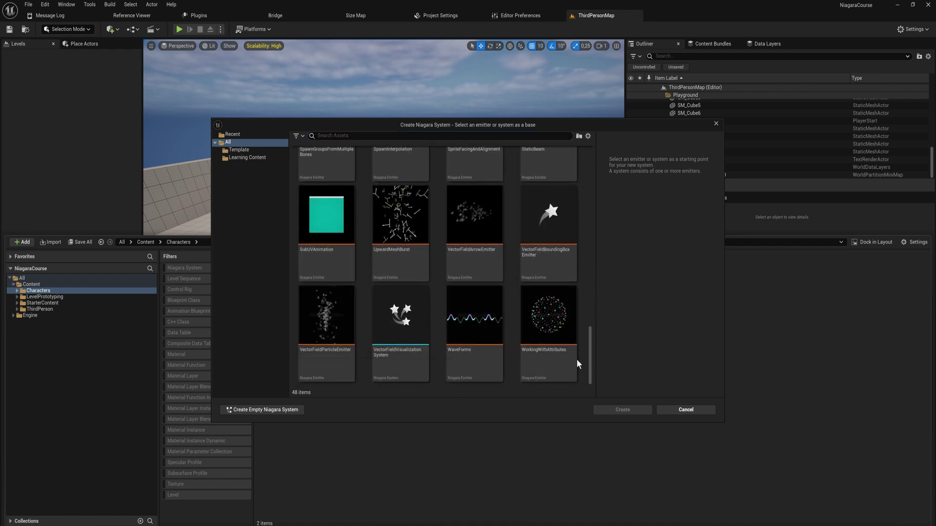
{"action": "left_click", "coordinate": [266, 159]}
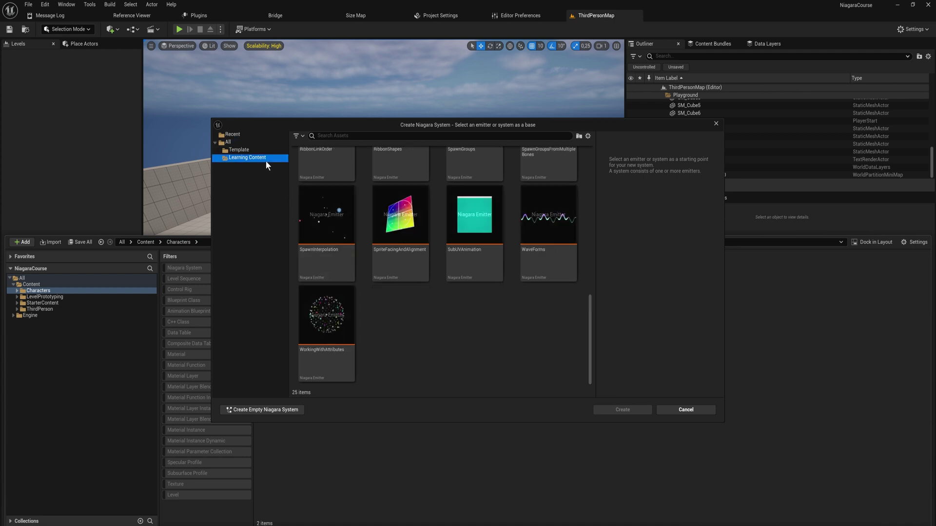
{"action": "left_click", "coordinate": [396, 250]}
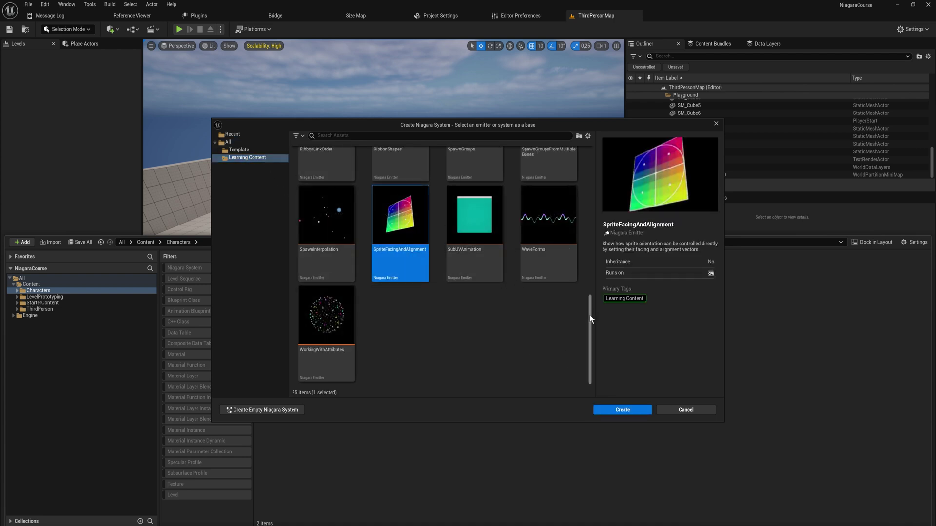
{"action": "left_click_drag", "start_coordinate": [587, 311], "coordinate": [587, 266]}
{"action": "left_click", "coordinate": [482, 271]}
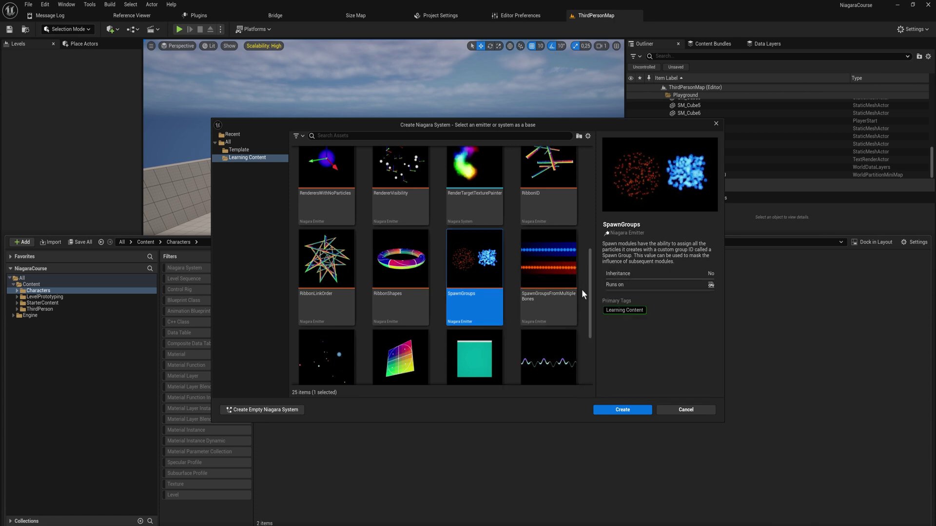
{"action": "left_click_drag", "start_coordinate": [591, 290], "coordinate": [586, 170]}
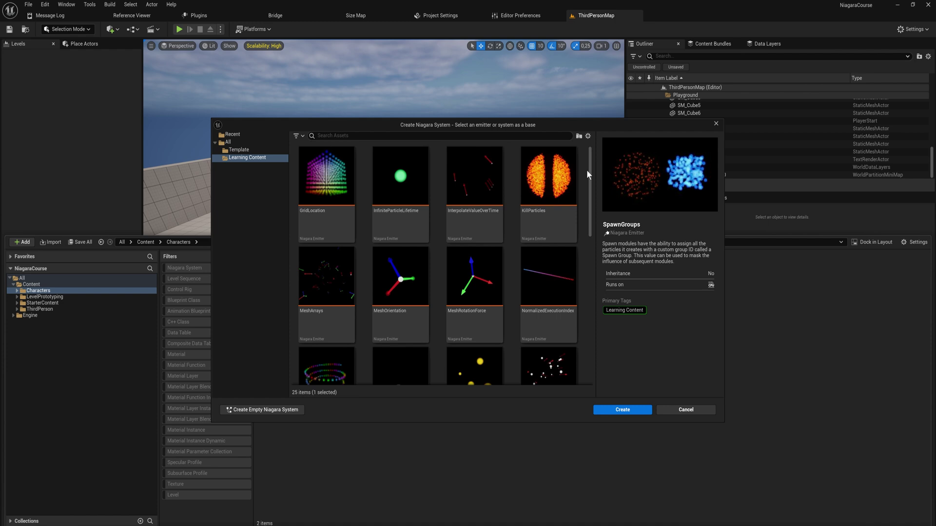
Create NewNiagaraSystem from KillParticles, dock its editor, and inspect the Kill Particles in Volume module.
{"action": "double_click", "coordinate": [556, 177]}
{"action": "key", "text": "Return"}
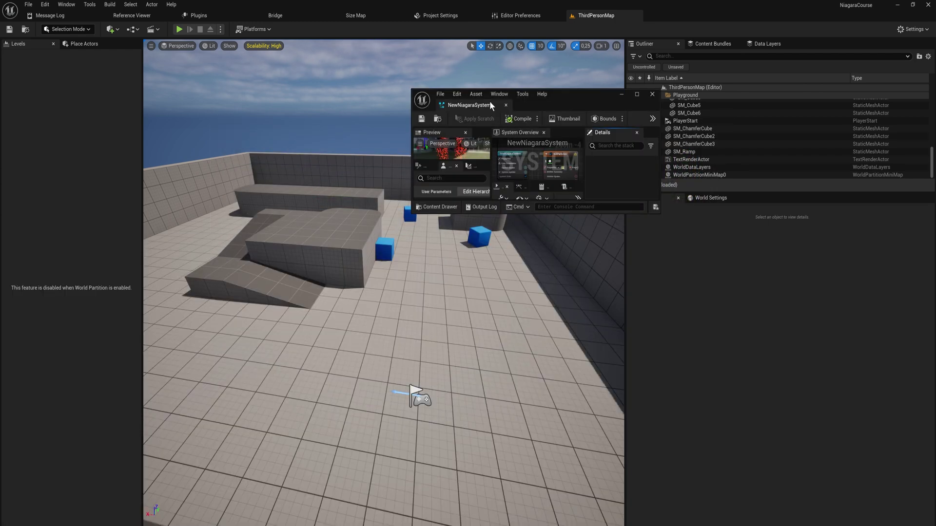
{"action": "left_click_drag", "start_coordinate": [503, 94], "coordinate": [646, 11]}
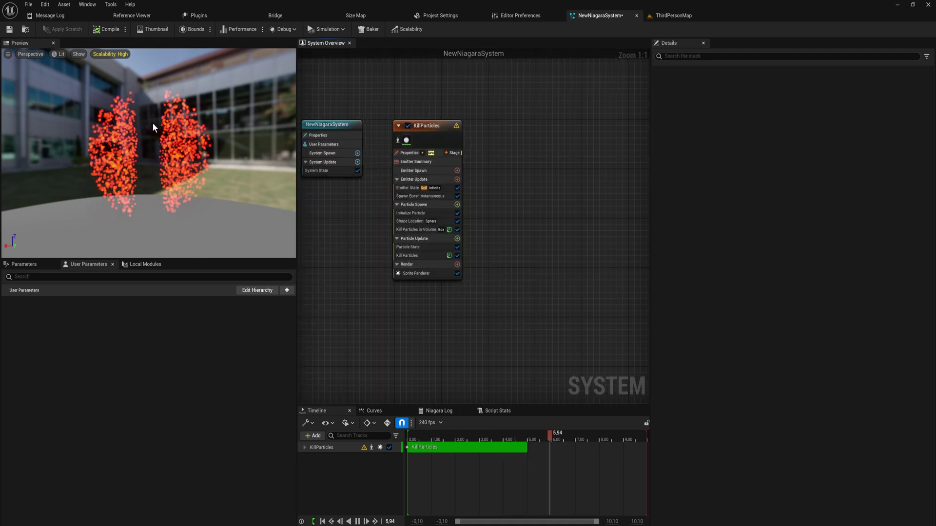
{"action": "left_click", "coordinate": [448, 230]}
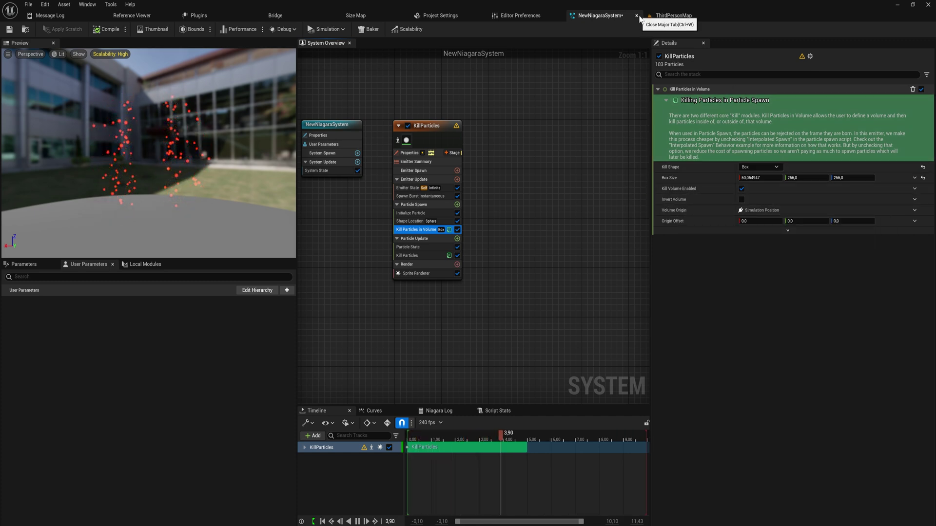
Close the NewNiagaraSystem editor and return to ThirdPersonMap with the Content Drawer showing.
{"action": "key", "text": "ctrl+space"}
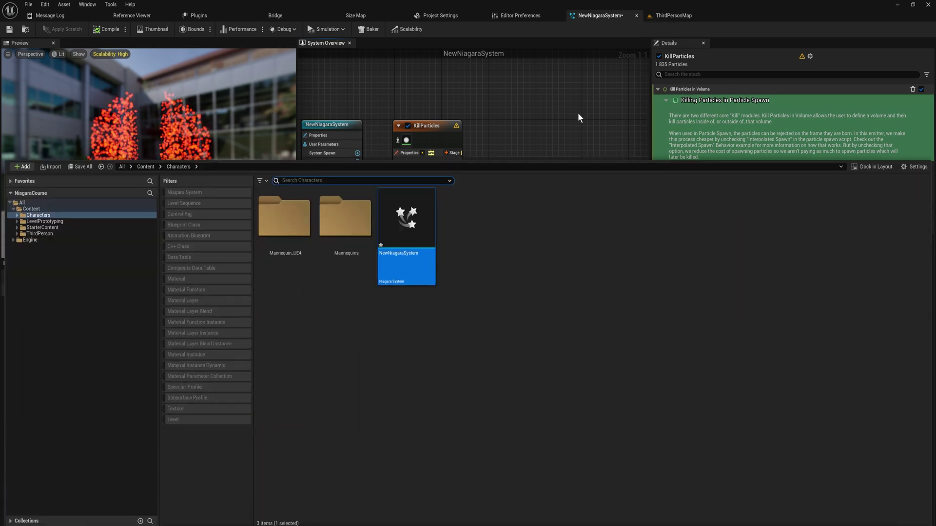
{"action": "left_click", "coordinate": [637, 16]}
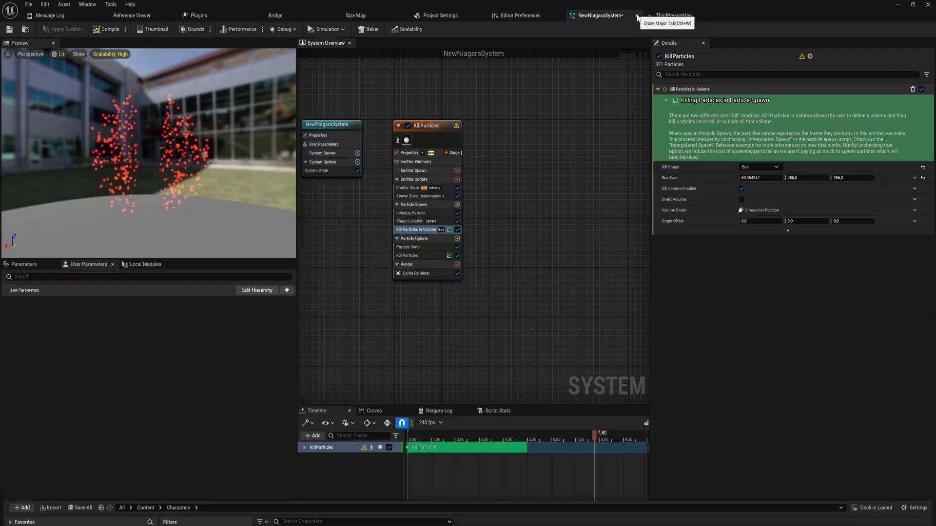
{"action": "left_click", "coordinate": [637, 15]}
{"action": "left_click", "coordinate": [590, 15]}
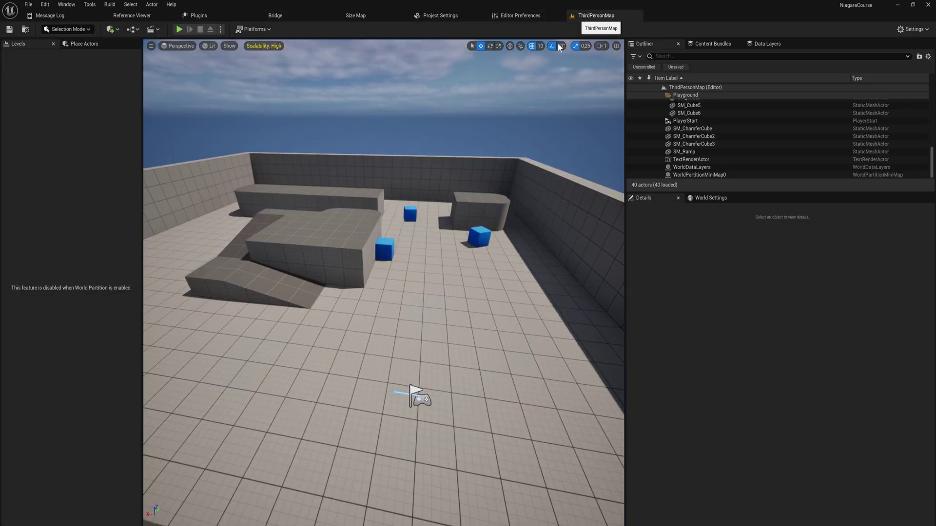
{"action": "key", "text": "ctrl+space"}
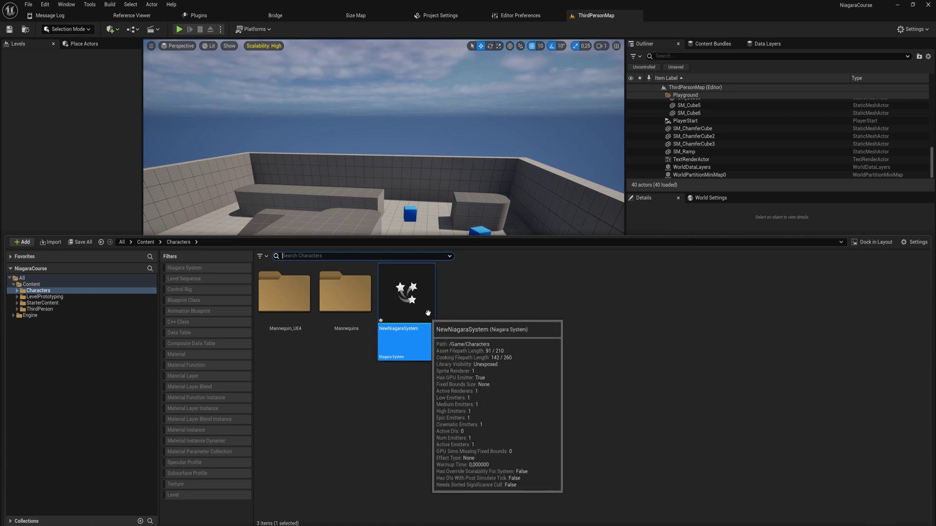
Reopen NewNiagaraSystem and inspect its KillParticles emitter while panning the system graph.
{"action": "double_click", "coordinate": [425, 273]}
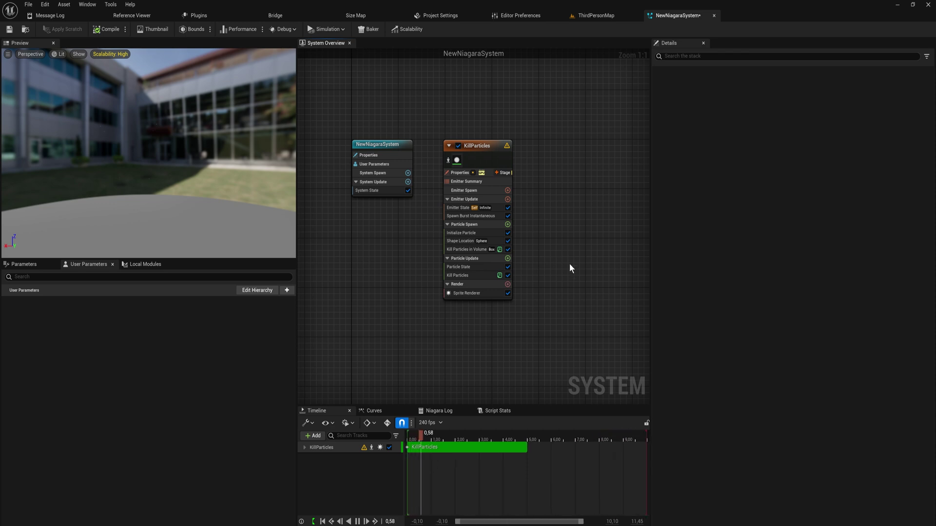
{"action": "left_click_drag", "start_coordinate": [568, 339], "coordinate": [487, 144]}
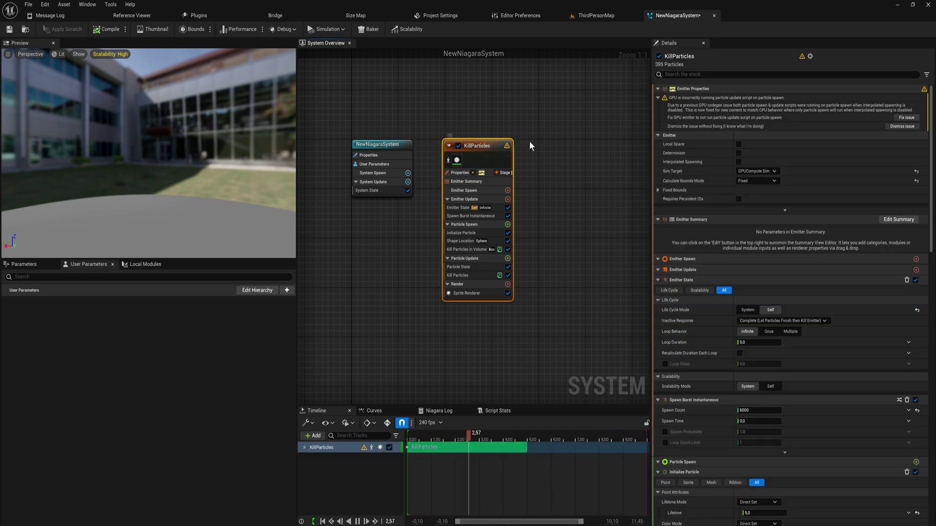
{"action": "right_click_drag", "start_coordinate": [541, 148], "coordinate": [478, 156]}
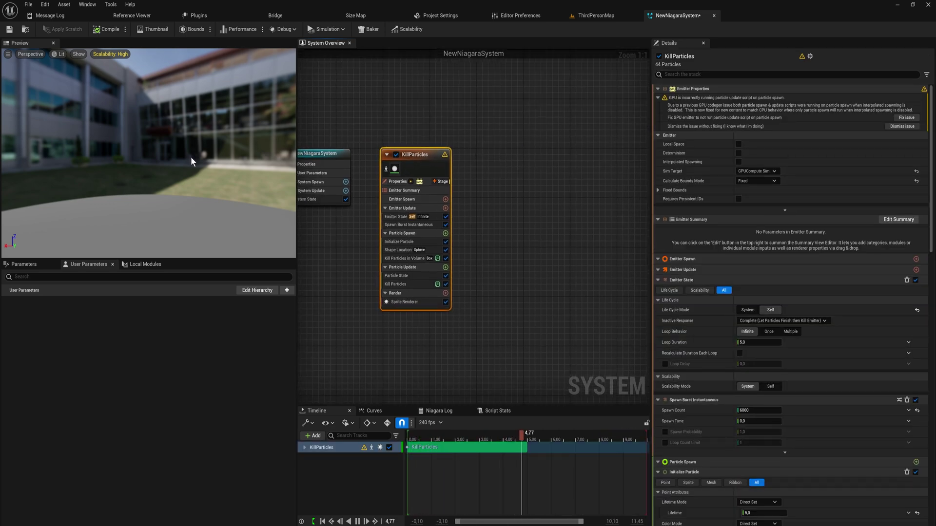
{"action": "right_click_drag", "start_coordinate": [455, 229], "coordinate": [489, 226]}
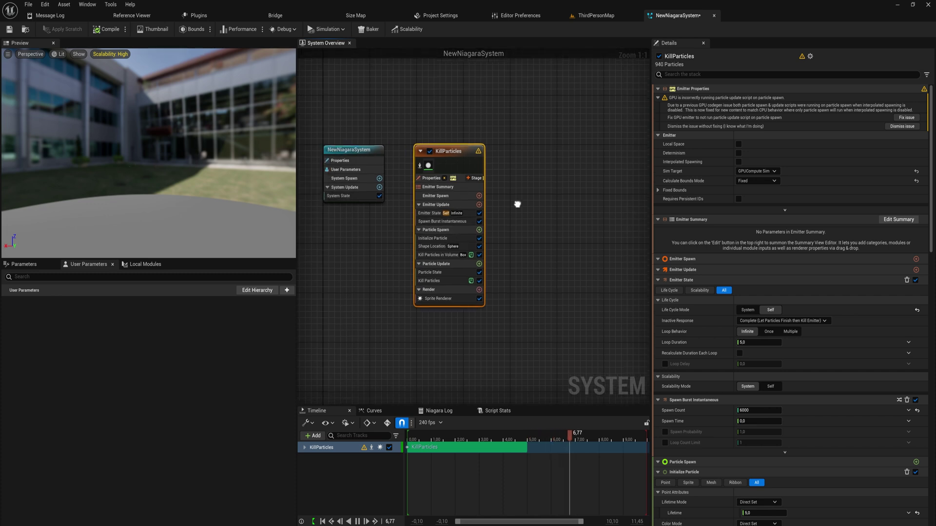
{"action": "left_click", "coordinate": [515, 190]}
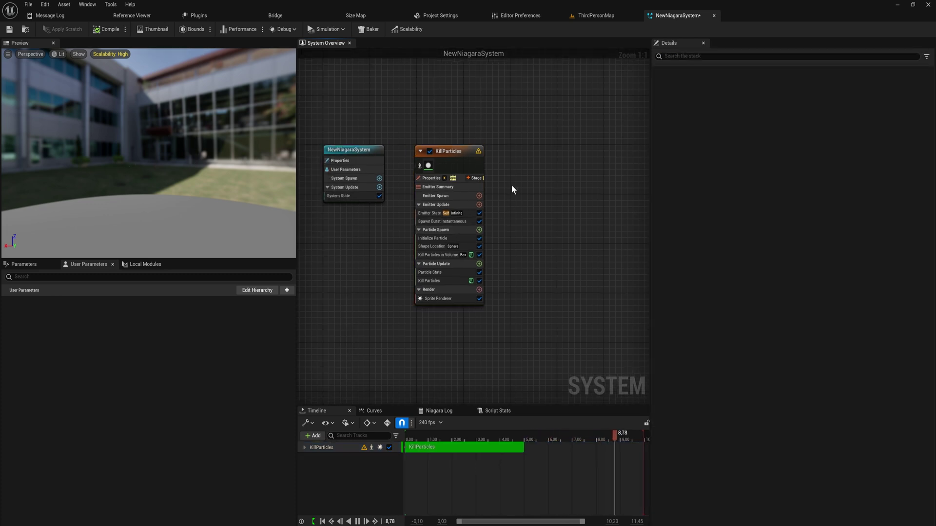
{"action": "left_click", "coordinate": [447, 152]}
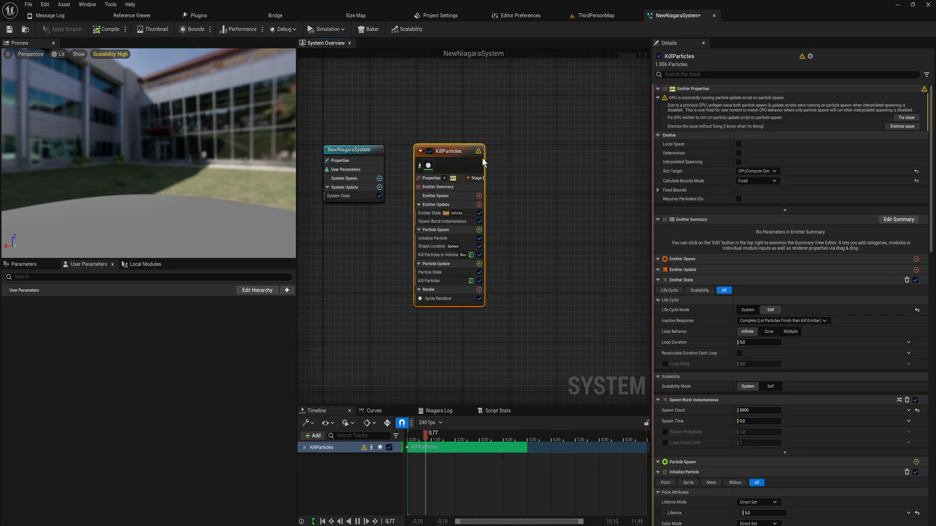
{"action": "left_click", "coordinate": [545, 246]}
{"action": "right_click_drag", "start_coordinate": [545, 246], "coordinate": [476, 203]}
Add the InfiniteParticleLifetime emitter to NewNiagaraSystem and place it beside KillParticles.
{"action": "right_click", "coordinate": [474, 199]}
{"action": "left_click", "coordinate": [502, 215]}
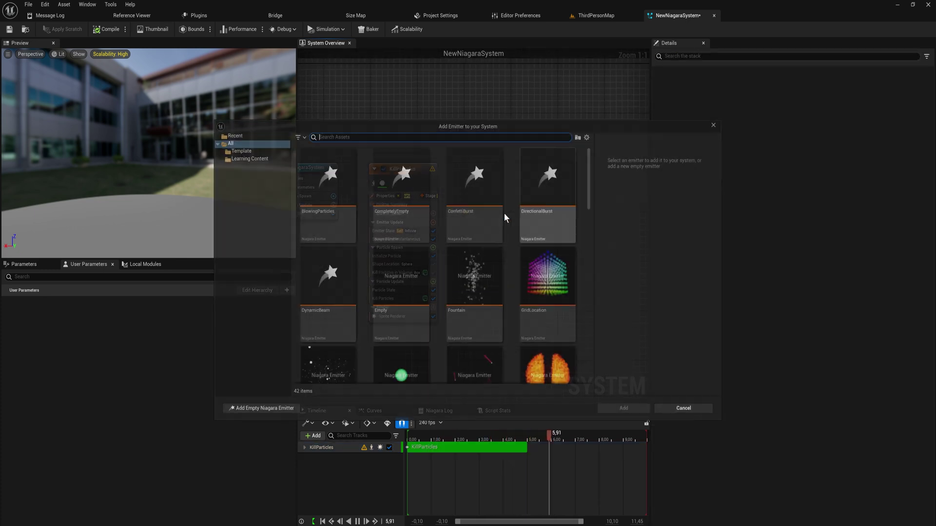
{"action": "scroll", "coordinate": [429, 272], "scroll_direction": "down", "scroll_amount": 5}
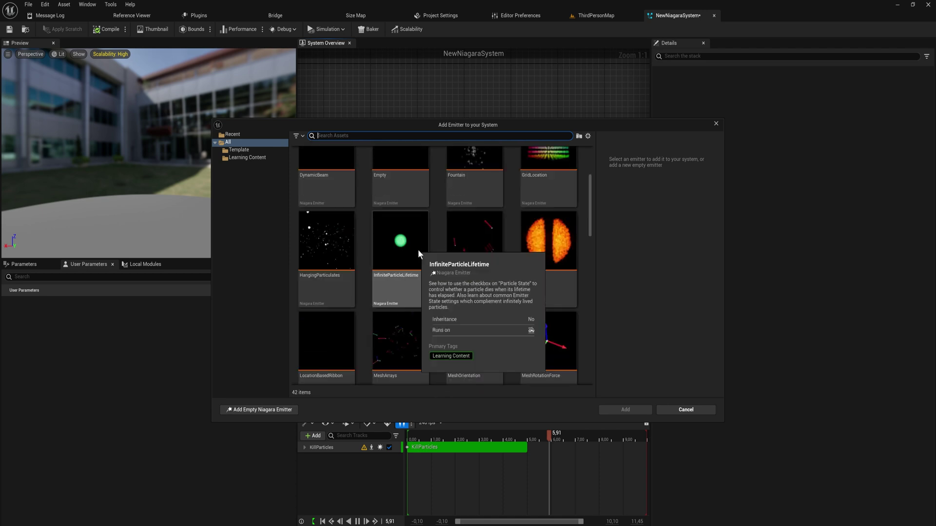
{"action": "double_click", "coordinate": [418, 251]}
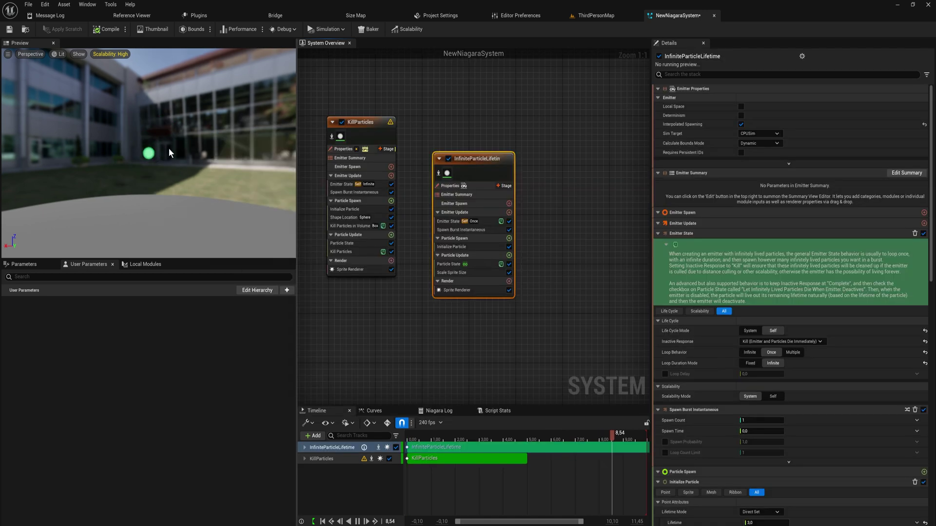
{"action": "left_click_drag", "start_coordinate": [154, 154], "coordinate": [154, 128]}
{"action": "scroll", "coordinate": [385, 155], "scroll_direction": "down", "scroll_amount": 3}
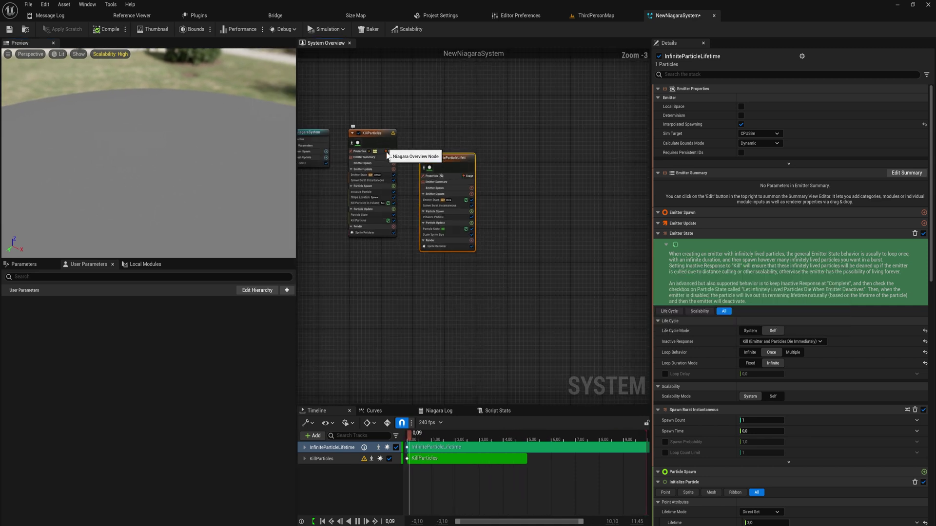
{"action": "left_click_drag", "start_coordinate": [442, 160], "coordinate": [426, 135]}
{"action": "right_click_drag", "start_coordinate": [419, 119], "coordinate": [519, 152]}
Select both emitter nodes, adjust the preview view, and return to the ThirdPersonMap level.
{"action": "left_click_drag", "start_coordinate": [481, 144], "coordinate": [449, 231]}
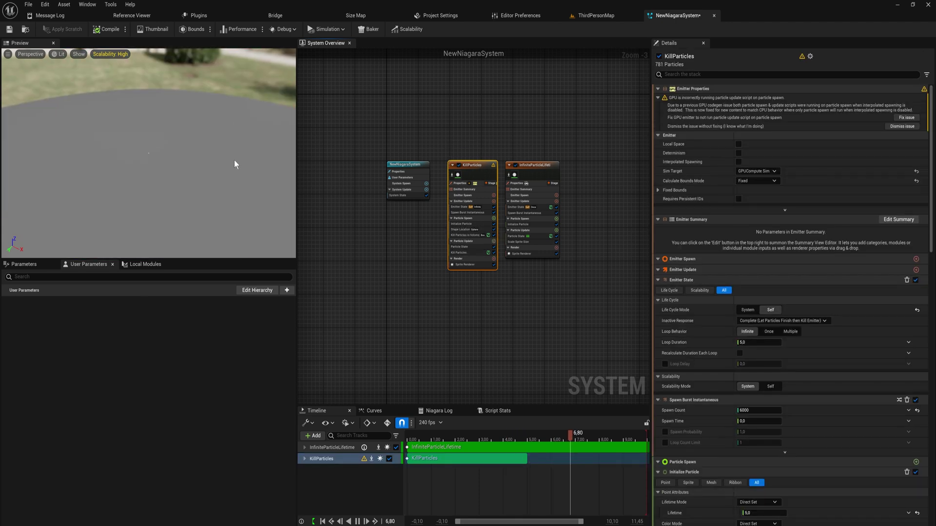
{"action": "left_click_drag", "start_coordinate": [243, 177], "coordinate": [238, 142]}
{"action": "scroll", "coordinate": [447, 162], "scroll_direction": "up", "scroll_amount": 2}
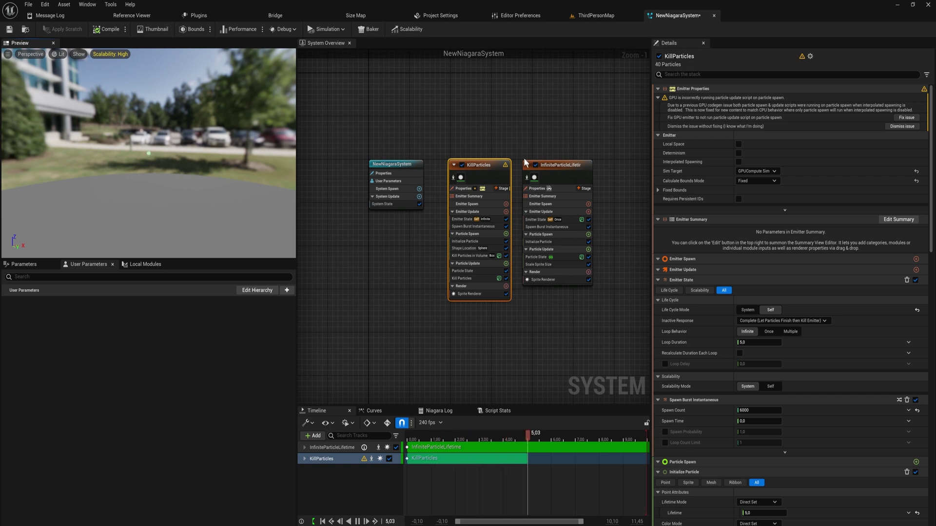
{"action": "left_click_drag", "start_coordinate": [562, 136], "coordinate": [465, 208]}
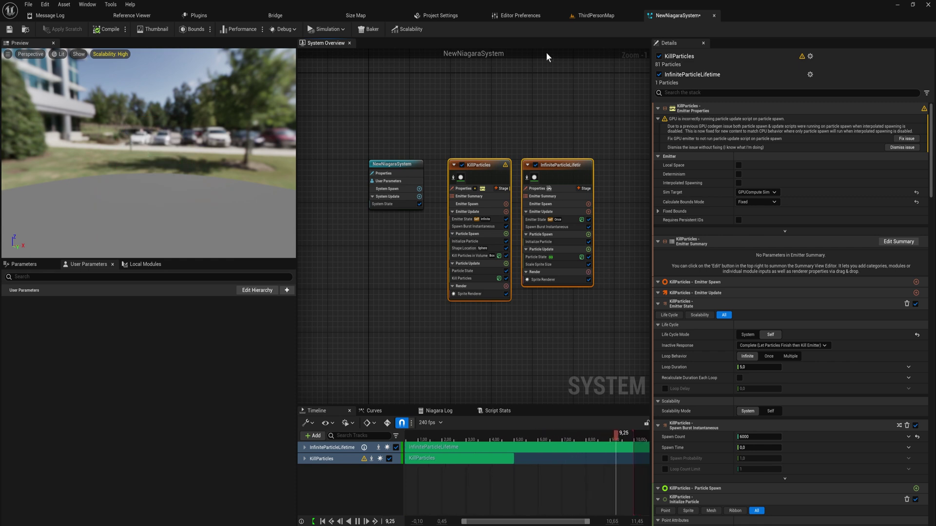
{"action": "left_click", "coordinate": [593, 16]}
Start a new Niagara Emitter asset from the Content Drawer's FX menu.
{"action": "key", "text": "ctrl+space"}
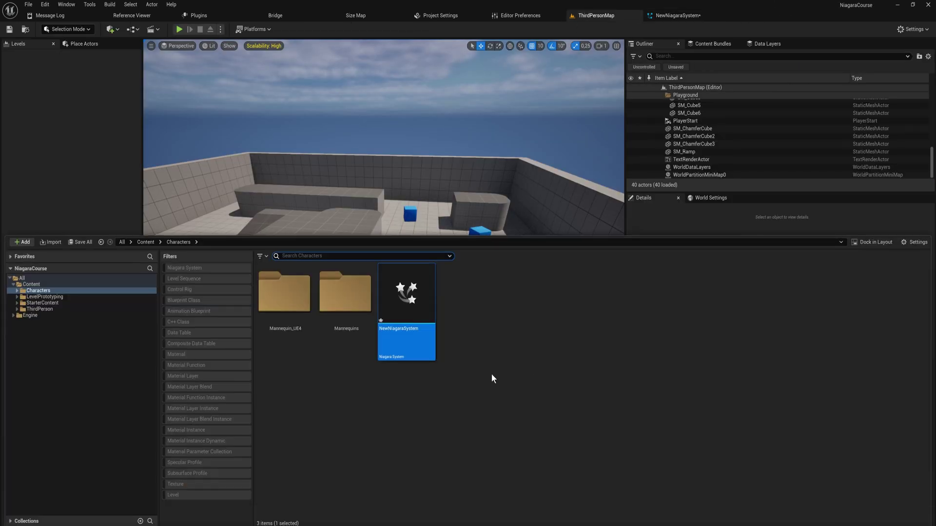
{"action": "left_click", "coordinate": [477, 329]}
{"action": "right_click", "coordinate": [472, 333]}
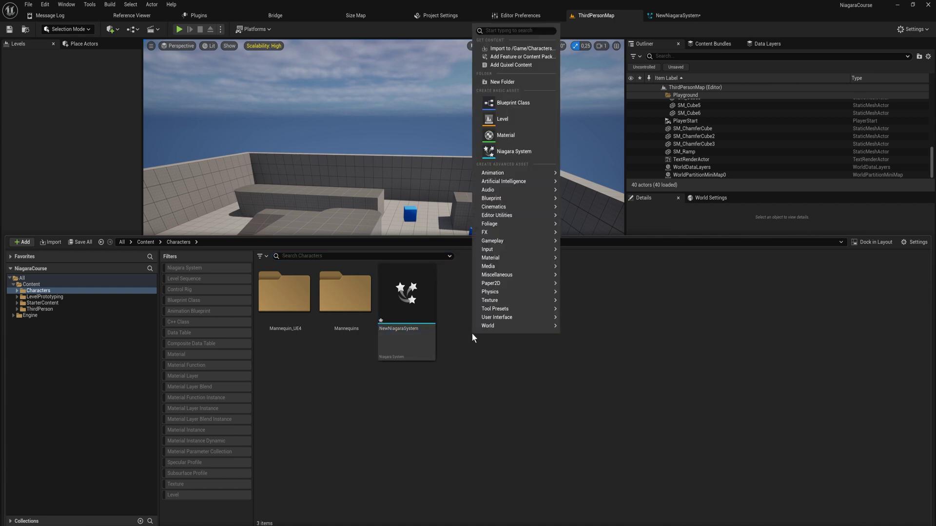
{"action": "mouse_move", "coordinate": [504, 326]}
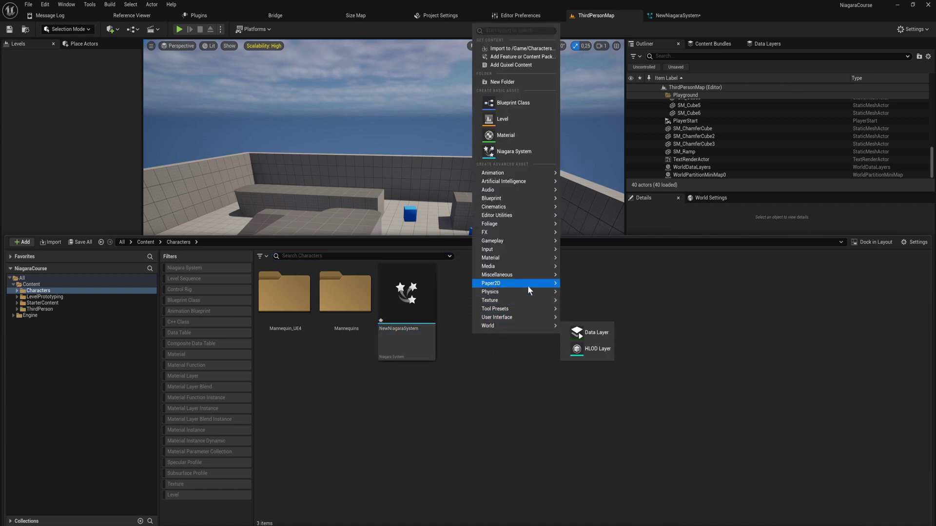
{"action": "mouse_move", "coordinate": [519, 236]}
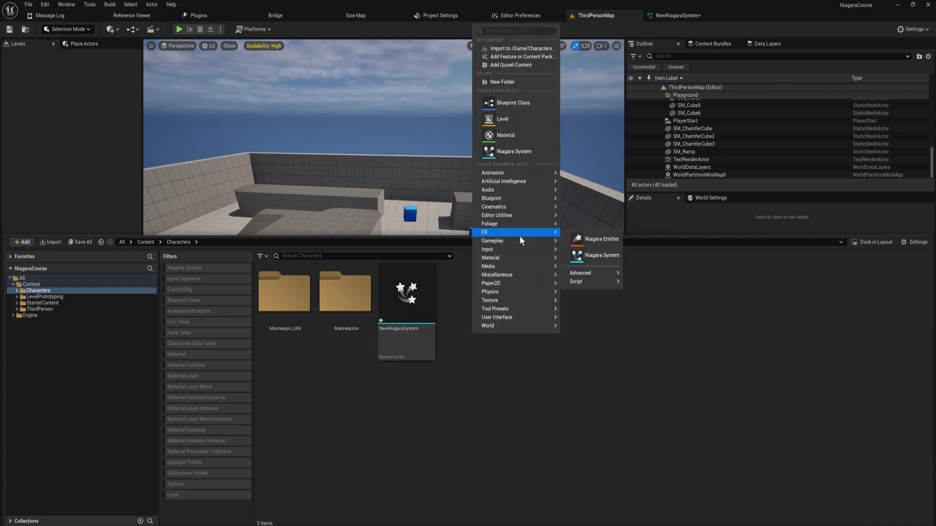
{"action": "left_click", "coordinate": [596, 239]}
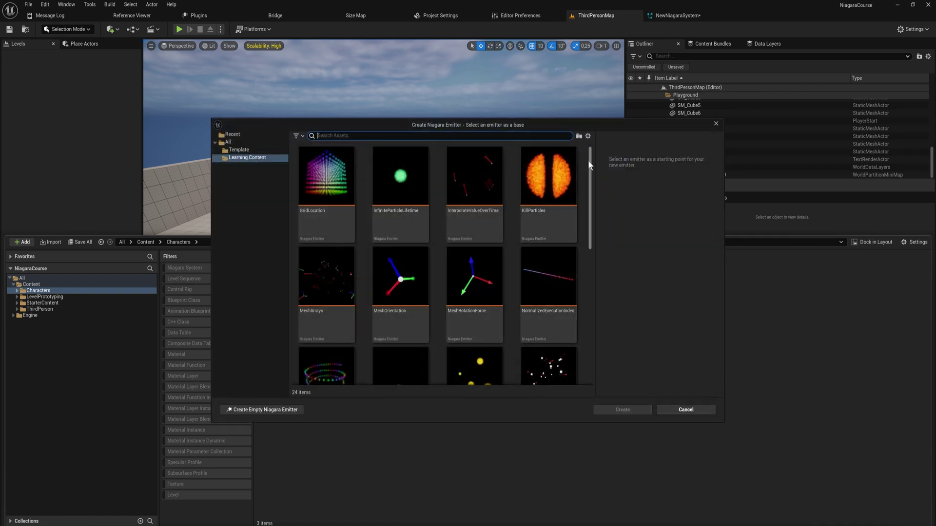
{"action": "mouse_move", "coordinate": [589, 161]}
{"action": "left_mouse_down"}
{"action": "mouse_move", "coordinate": [588, 317]}
{"action": "mouse_move", "coordinate": [589, 153]}
{"action": "left_mouse_up"}
{"action": "mouse_move", "coordinate": [592, 166]}
{"action": "left_mouse_down"}
{"action": "mouse_move", "coordinate": [580, 318]}
{"action": "mouse_move", "coordinate": [579, 179]}
{"action": "left_mouse_up"}
Filter to templates, pick OmnidirectionalBurst, create the emitter, and name it BrustFx1.
{"action": "left_click", "coordinate": [246, 141]}
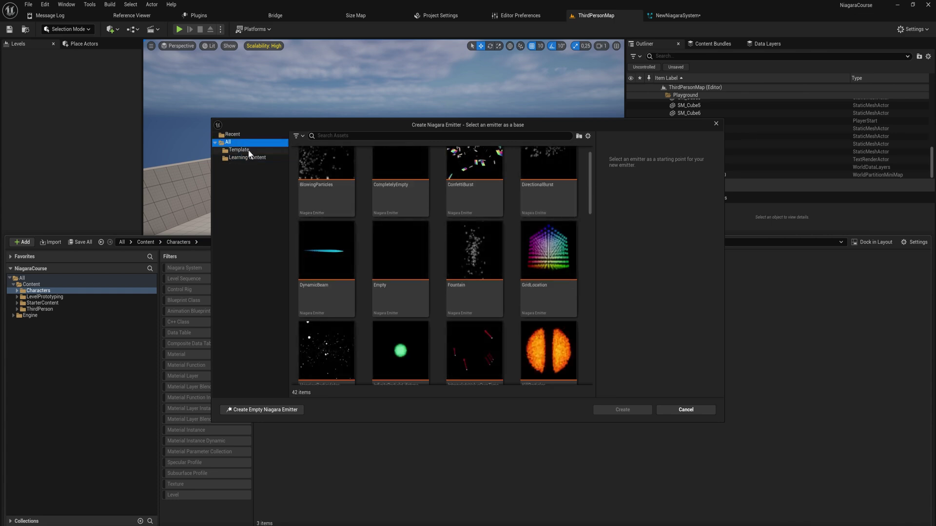
{"action": "left_click", "coordinate": [250, 151]}
{"action": "left_click", "coordinate": [388, 266]}
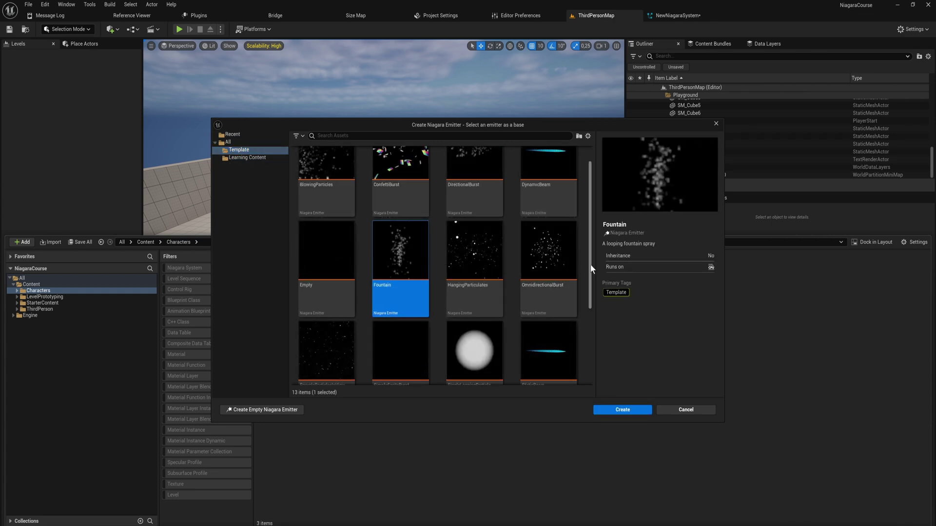
{"action": "left_click_drag", "start_coordinate": [590, 264], "coordinate": [592, 291]}
{"action": "left_click", "coordinate": [557, 219]}
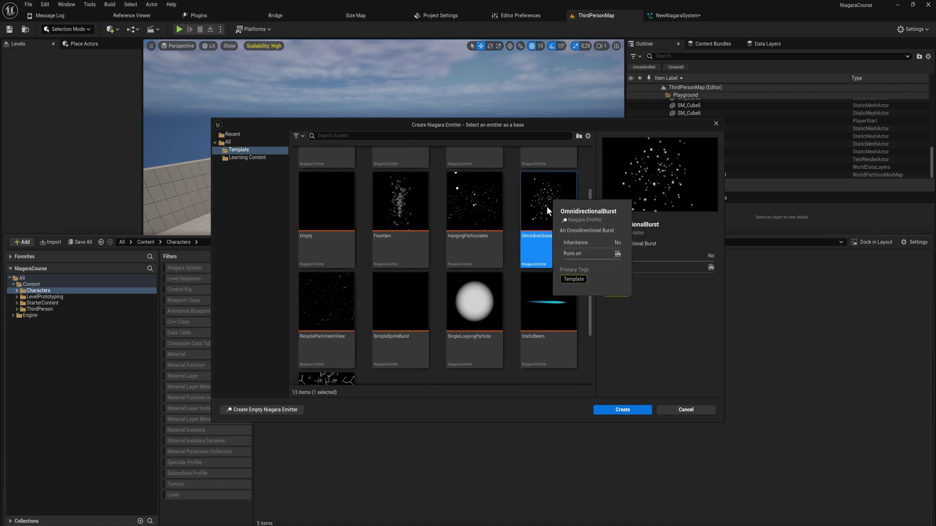
{"action": "left_click", "coordinate": [622, 410]}
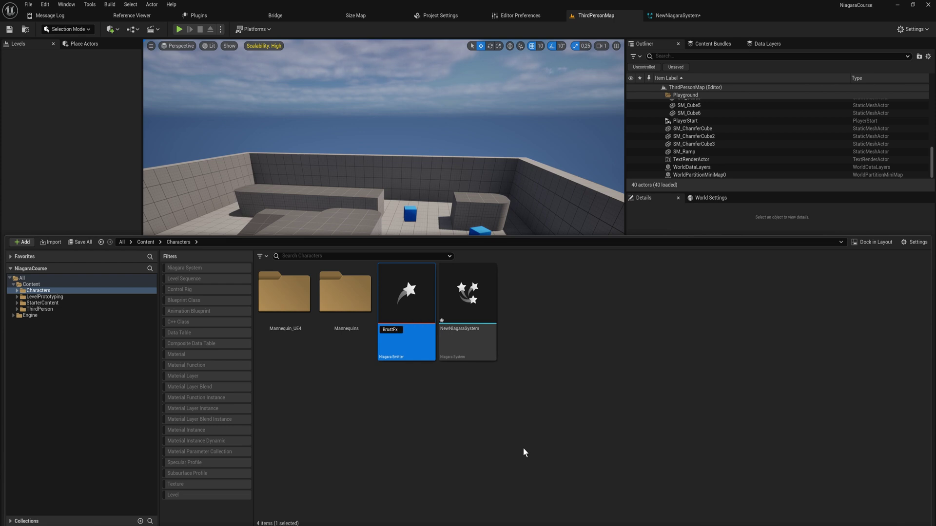
{"action": "type", "text": "1"}
{"action": "key", "text": "Return"}
Open BrustFx1, orbit the preview to watch the burst, and select its emitter node.
{"action": "double_click", "coordinate": [422, 312]}
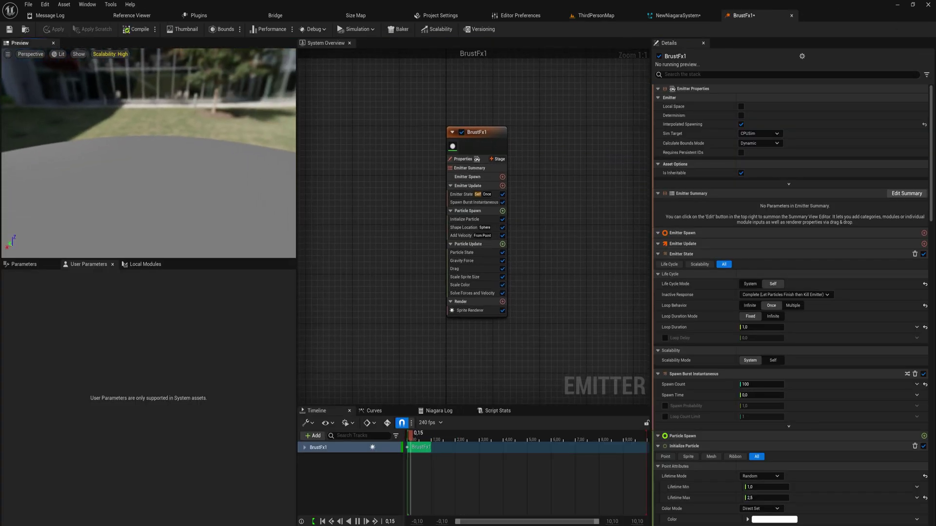
{"action": "left_click_drag", "start_coordinate": [162, 109], "coordinate": [161, 161]}
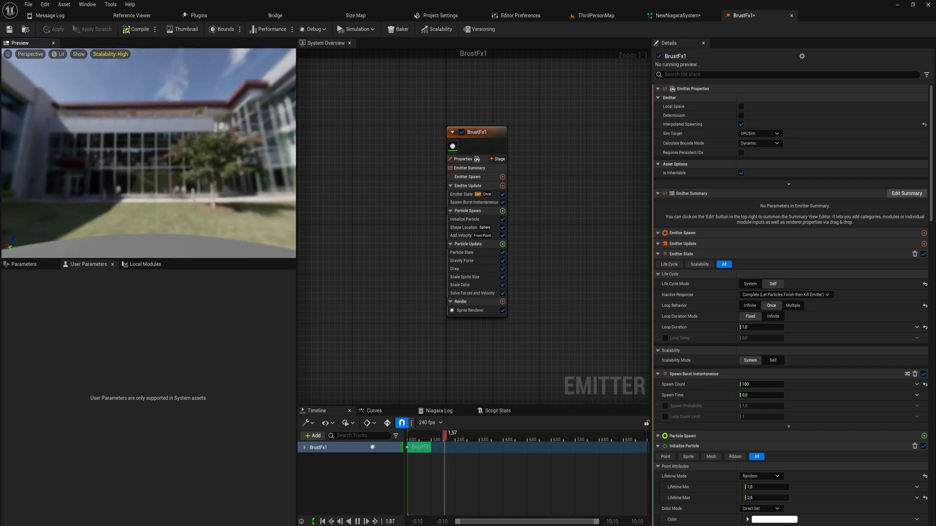
{"action": "left_click_drag", "start_coordinate": [159, 125], "coordinate": [159, 125]}
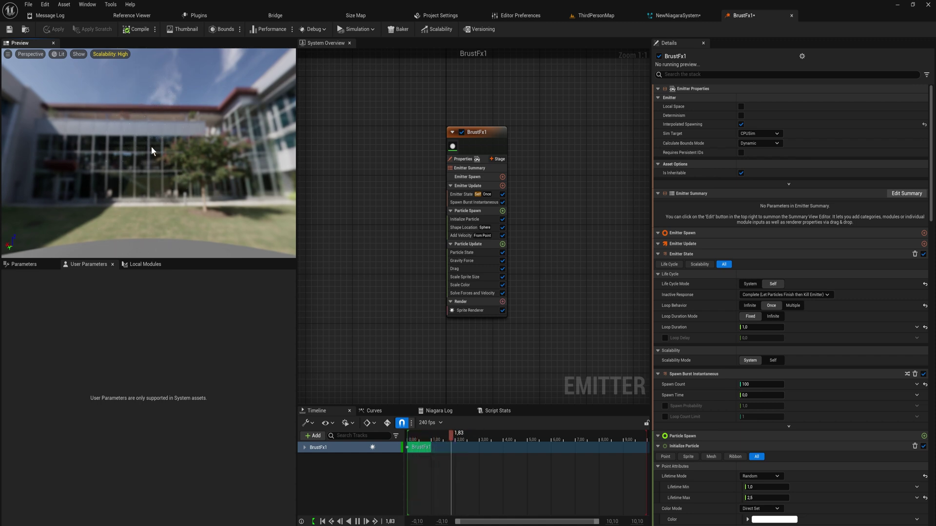
{"action": "left_click_drag", "start_coordinate": [544, 335], "coordinate": [375, 149]}
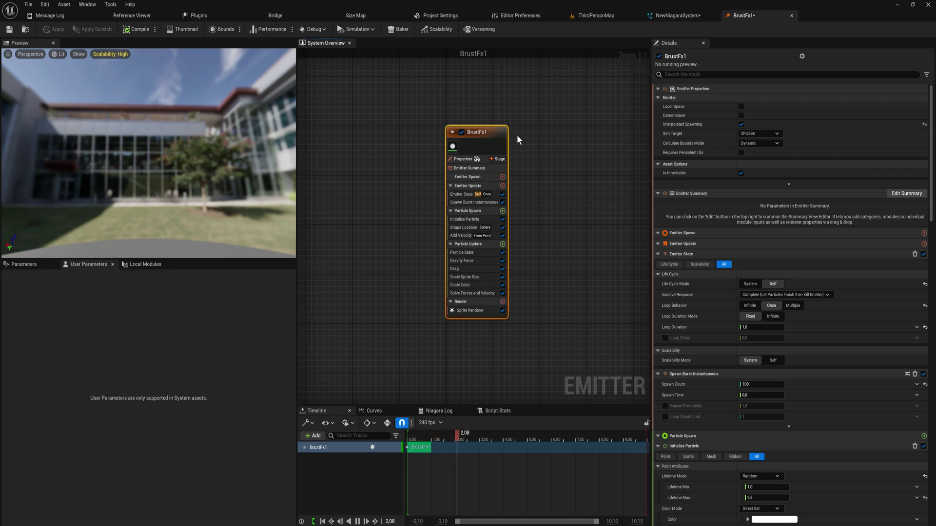
{"action": "left_click_drag", "start_coordinate": [416, 95], "coordinate": [526, 293]}
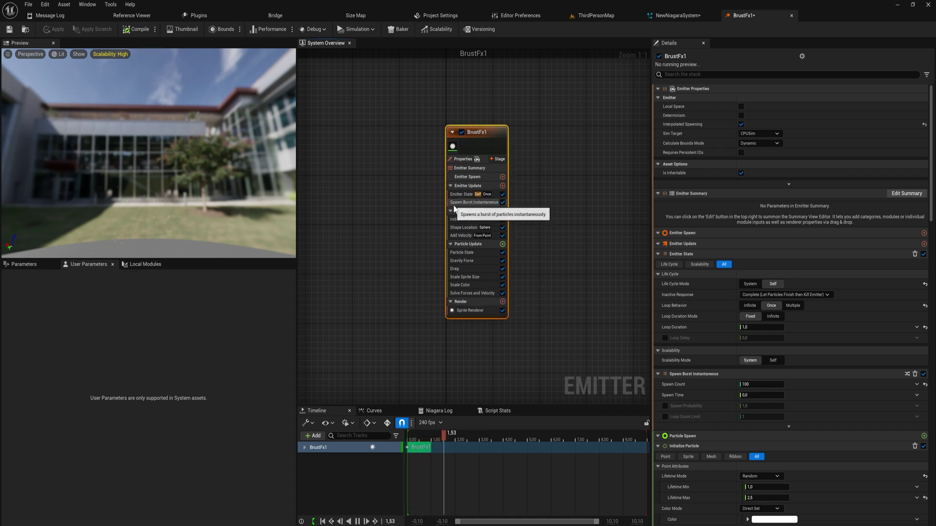
{"action": "left_click_drag", "start_coordinate": [545, 147], "coordinate": [523, 119]}
{"action": "left_click", "coordinate": [484, 211]}
Return to ThirdPersonMap and try dragging BrustFx1 from the Content Drawer into the level.
{"action": "left_click", "coordinate": [596, 15]}
{"action": "key", "text": "ctrl+space"}
{"action": "left_click_drag", "start_coordinate": [419, 331], "coordinate": [394, 170]}
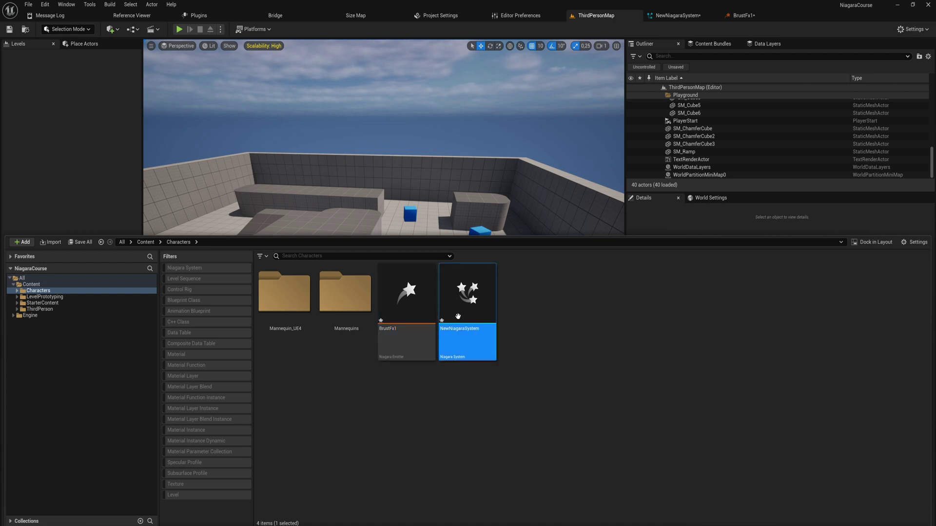
Open NewNiagaraSystem and add BrustFx1 as a third emitter through Add Emitter.
{"action": "double_click", "coordinate": [443, 288]}
{"action": "right_click_drag", "start_coordinate": [576, 273], "coordinate": [466, 255]}
{"action": "right_click", "coordinate": [510, 224]}
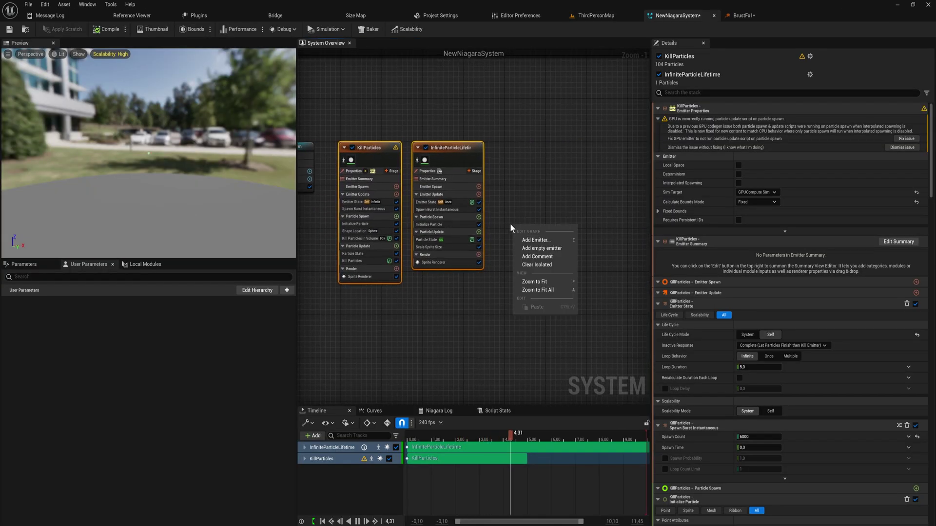
{"action": "key", "text": "Escape"}
{"action": "right_click", "coordinate": [525, 236]}
{"action": "left_click", "coordinate": [523, 247]}
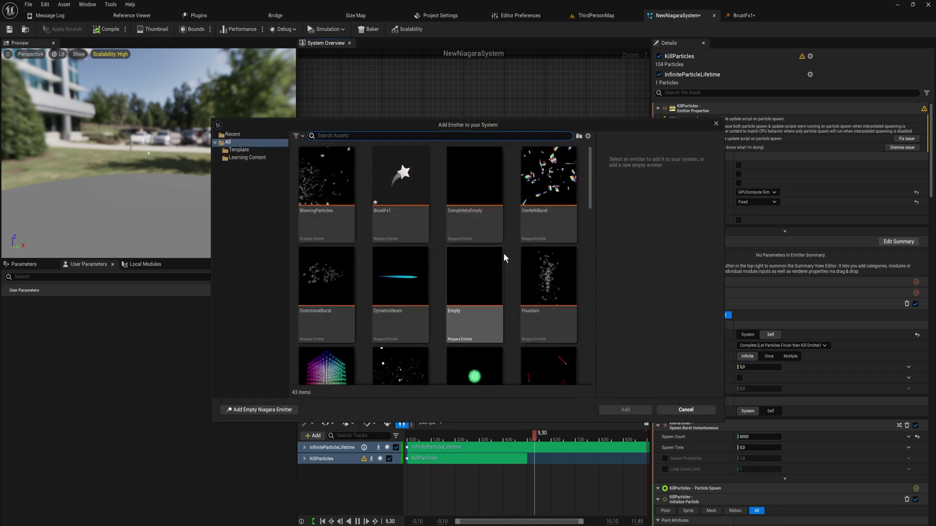
{"action": "left_click", "coordinate": [408, 185]}
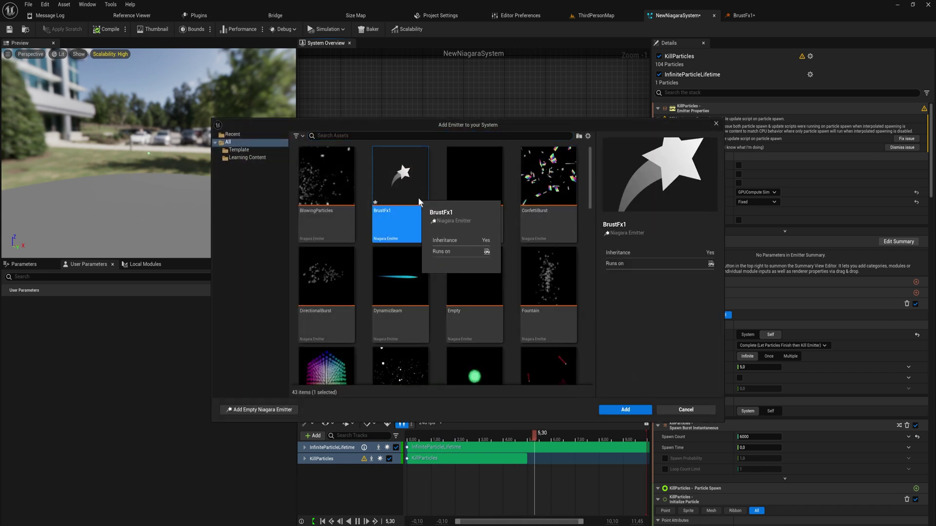
{"action": "left_click", "coordinate": [626, 410]}
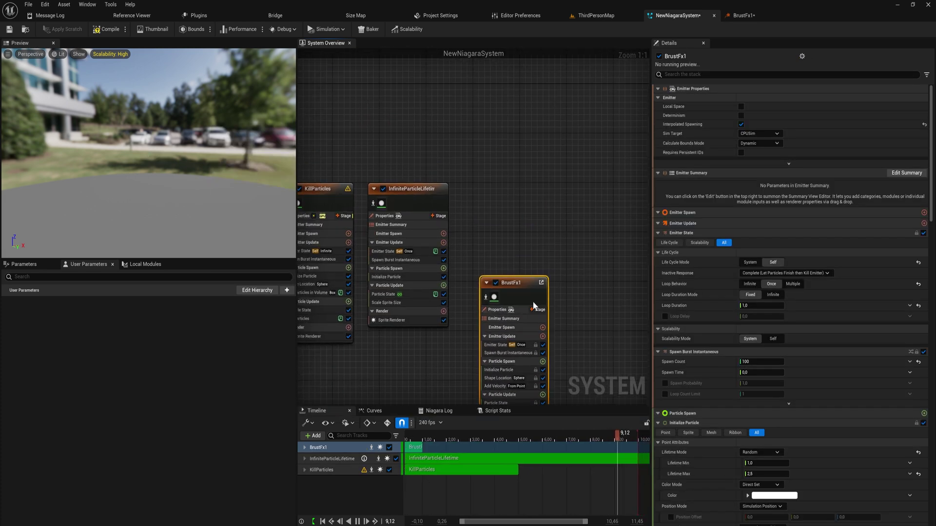
Reposition the BrustFx1 node in the system graph, checking the BrustFx1 emitter tab in between.
{"action": "left_click_drag", "start_coordinate": [528, 299], "coordinate": [518, 183]}
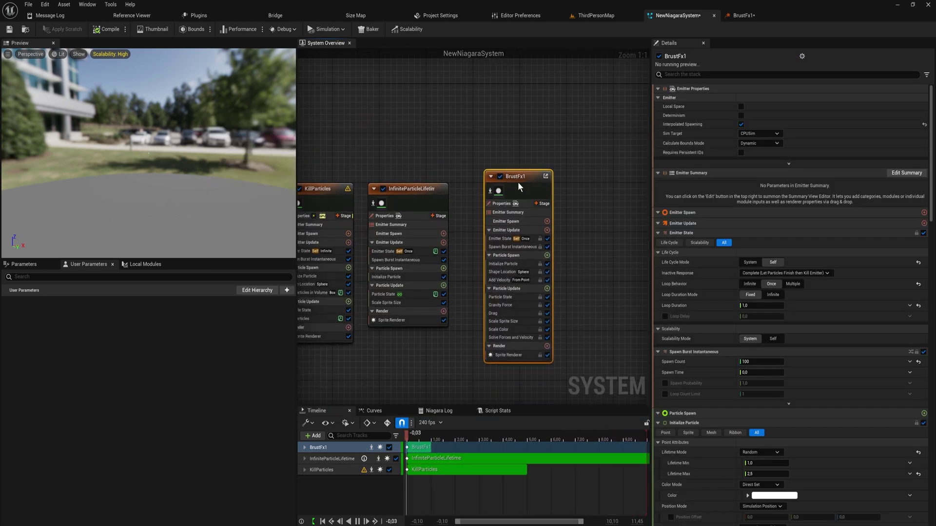
{"action": "left_click", "coordinate": [737, 15]}
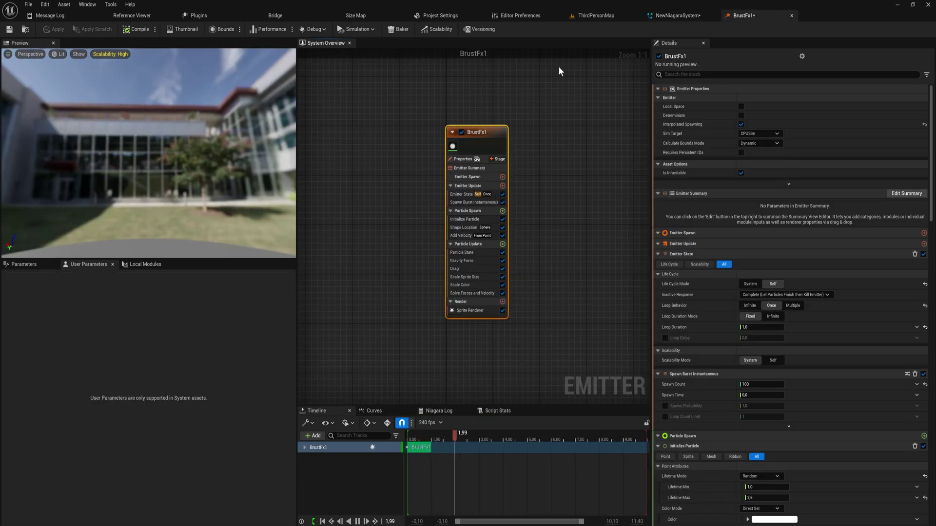
{"action": "left_click", "coordinate": [675, 15]}
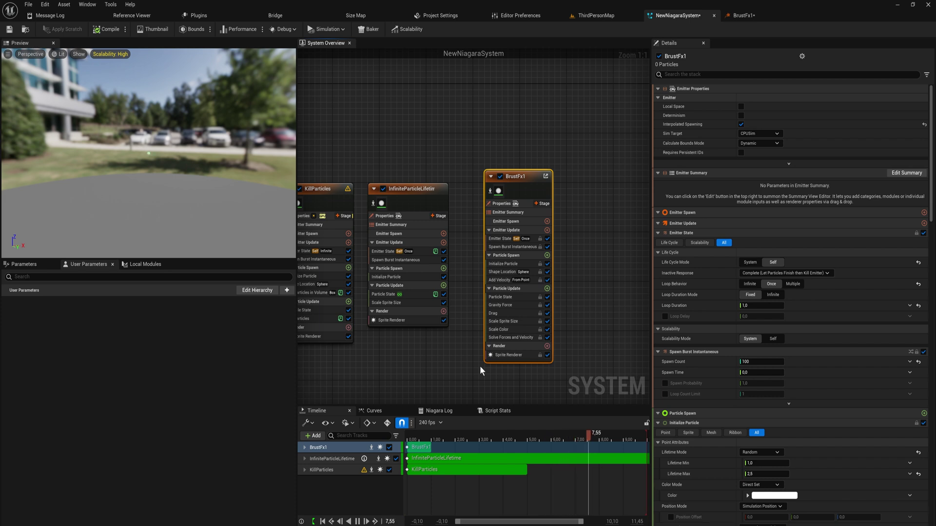
{"action": "left_click_drag", "start_coordinate": [535, 174], "coordinate": [512, 193]}
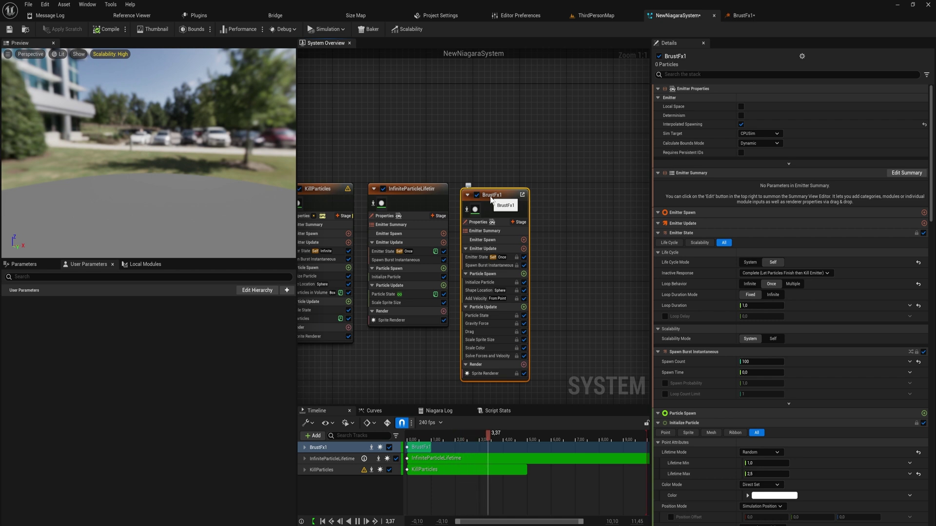
{"action": "left_click", "coordinate": [746, 16]}
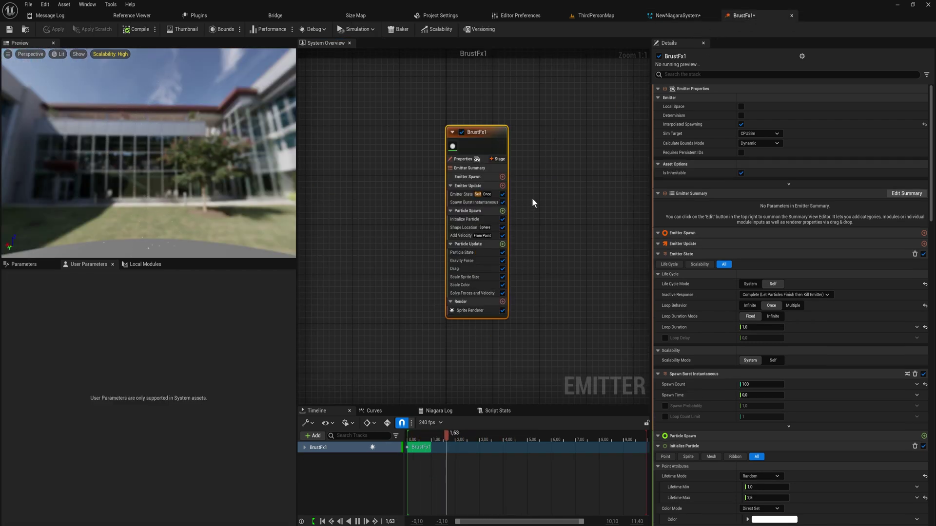
{"action": "left_click_drag", "start_coordinate": [530, 178], "coordinate": [374, 454]}
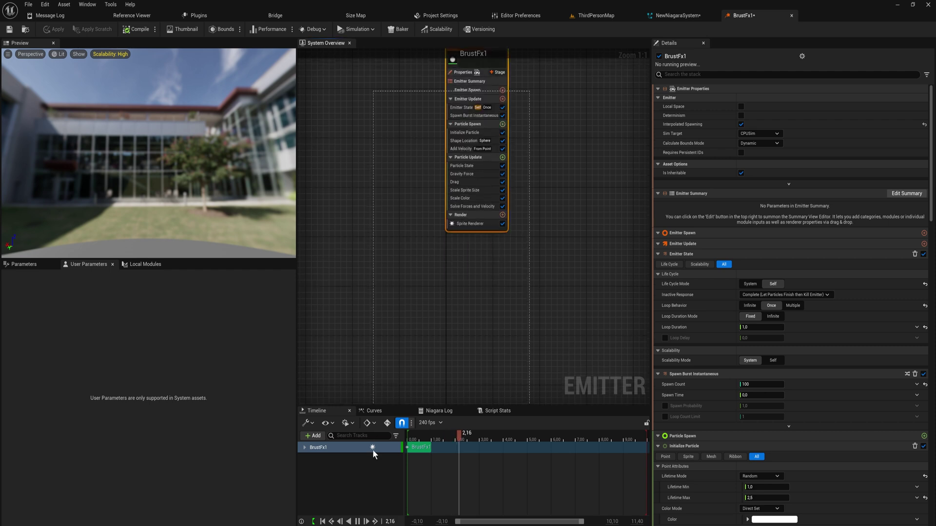
{"action": "left_click", "coordinate": [677, 15]}
{"action": "right_click_drag", "start_coordinate": [535, 206], "coordinate": [525, 159]}
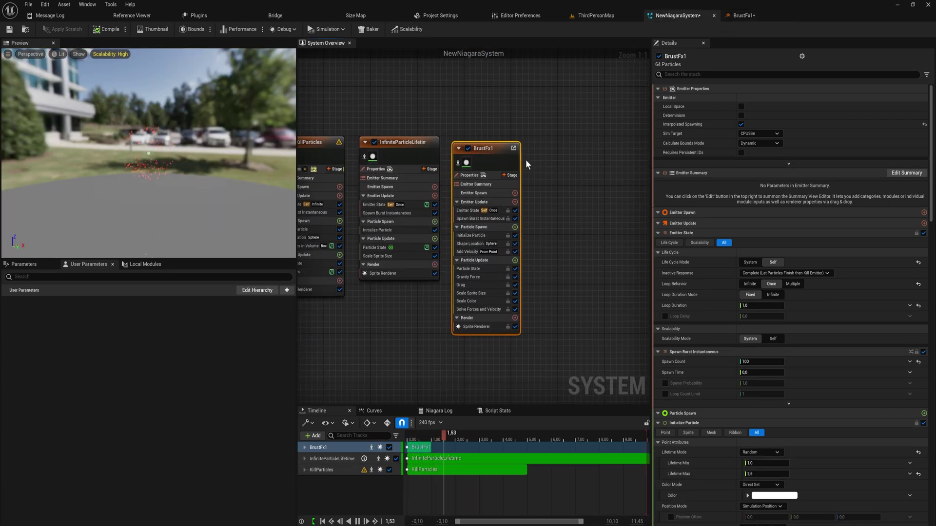
Disable Gravity Force on BrustFx1 and review the emitter asset before returning to the system.
{"action": "left_click", "coordinate": [515, 276]}
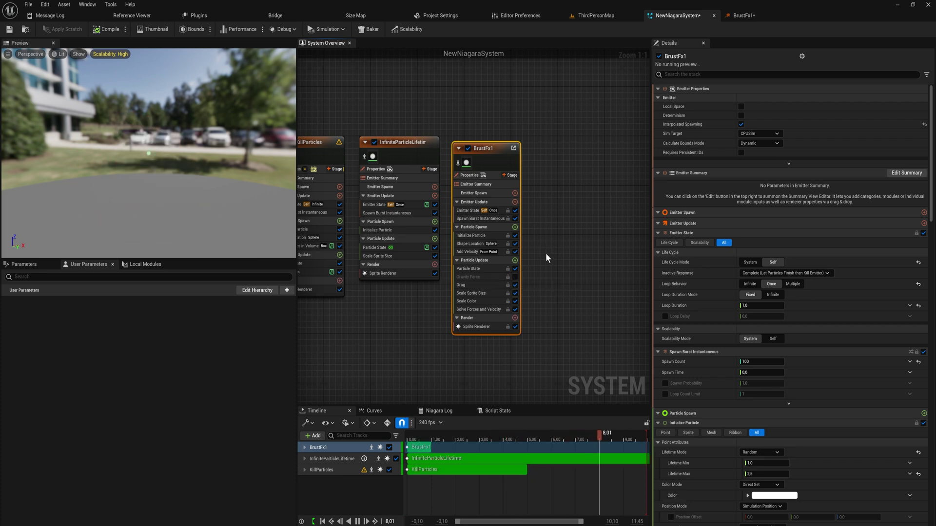
{"action": "left_click", "coordinate": [741, 15]}
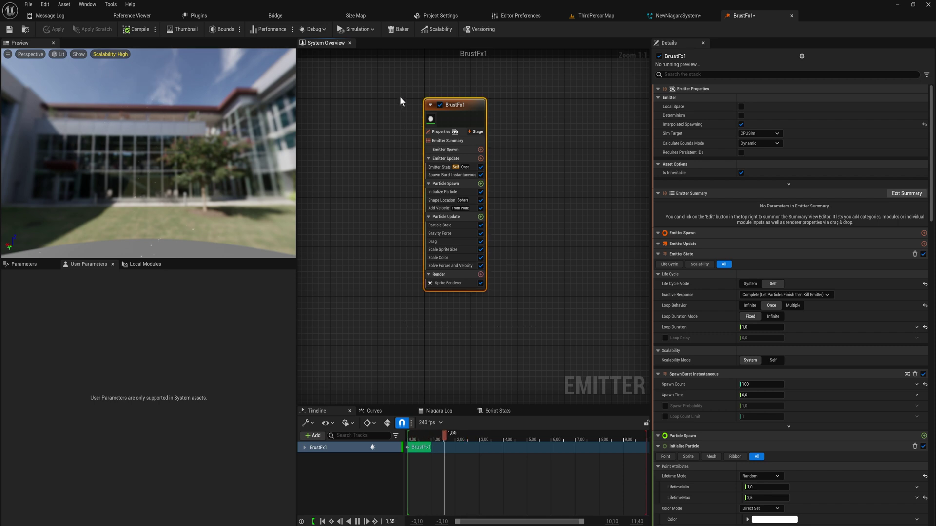
{"action": "left_click", "coordinate": [676, 15]}
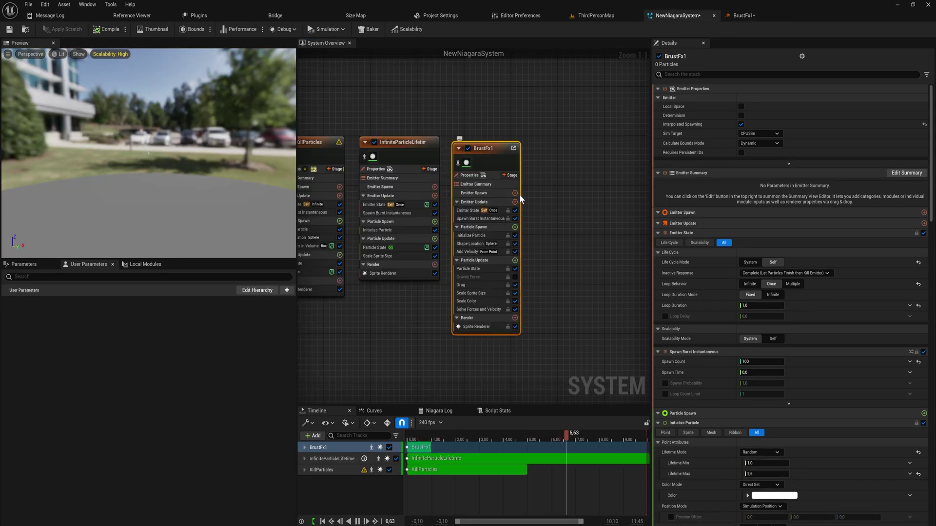
Drag NewNiagaraSystem from the Content Drawer onto the ThirdPersonMap floor.
{"action": "left_click", "coordinate": [595, 15]}
{"action": "left_click_drag", "start_coordinate": [469, 328], "coordinate": [393, 262]}
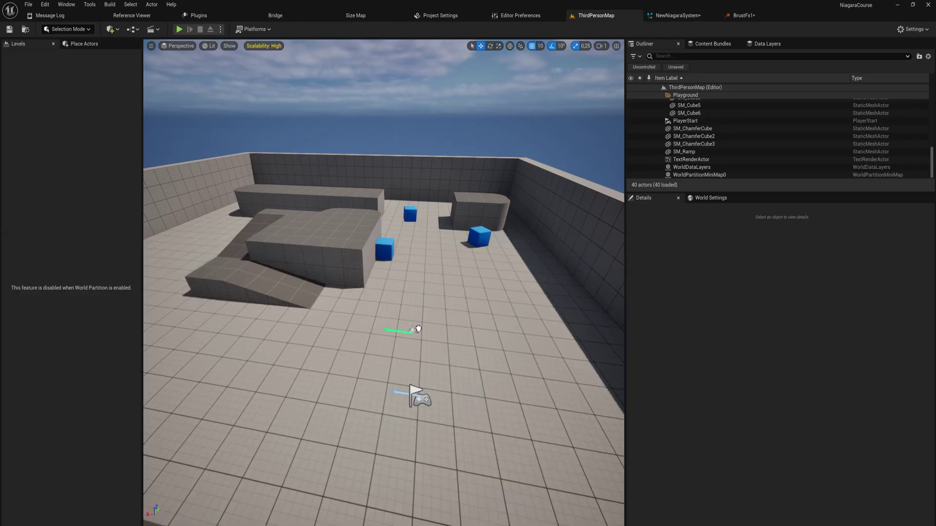
{"action": "left_click_drag", "start_coordinate": [418, 330], "coordinate": [420, 329]}
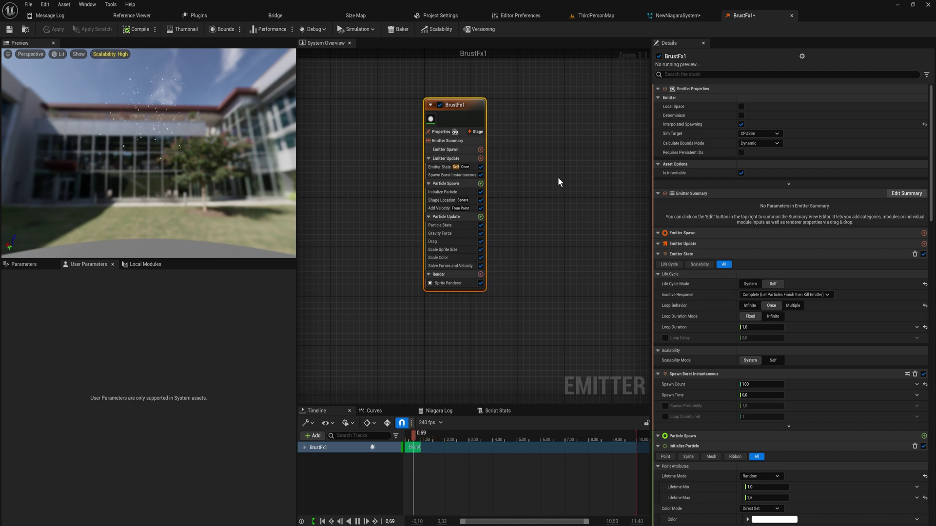
{"action": "left_click", "coordinate": [672, 15]}
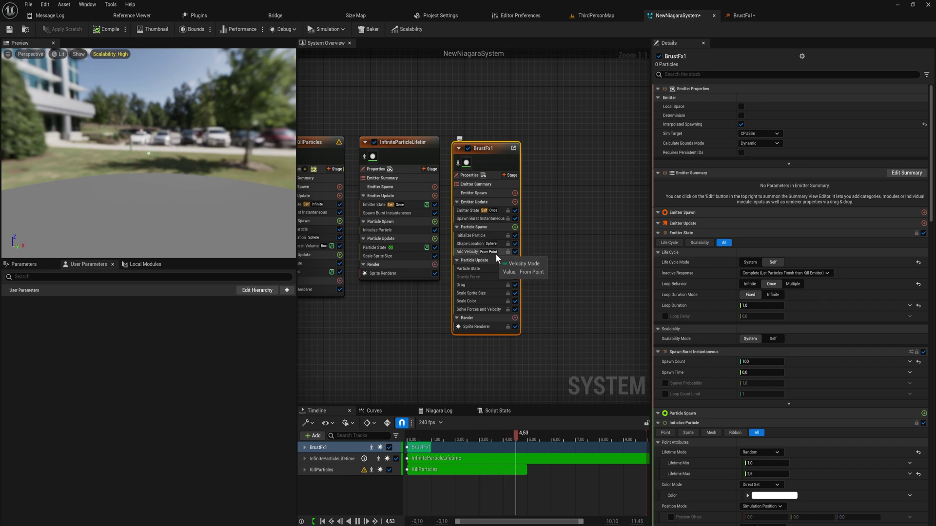
{"action": "left_click_drag", "start_coordinate": [538, 205], "coordinate": [494, 273]}
{"action": "left_click", "coordinate": [479, 277]}
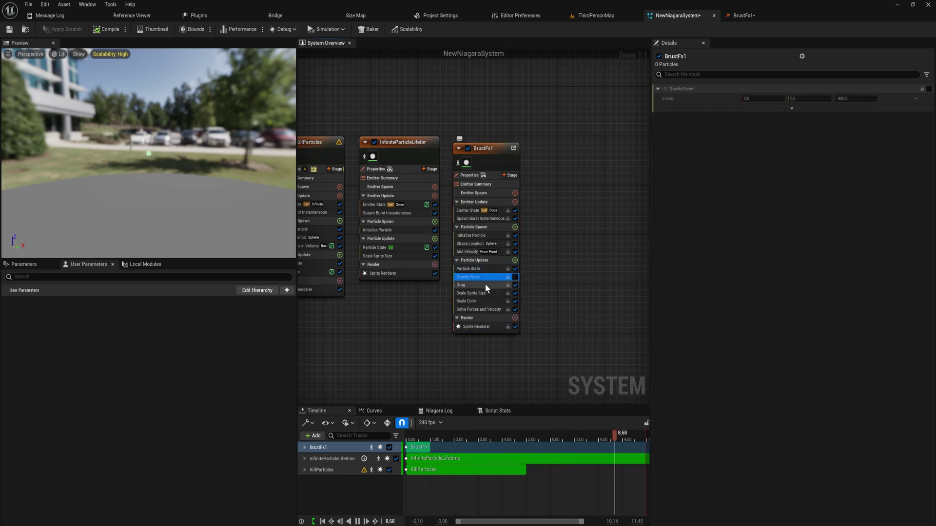
{"action": "left_click", "coordinate": [483, 301]}
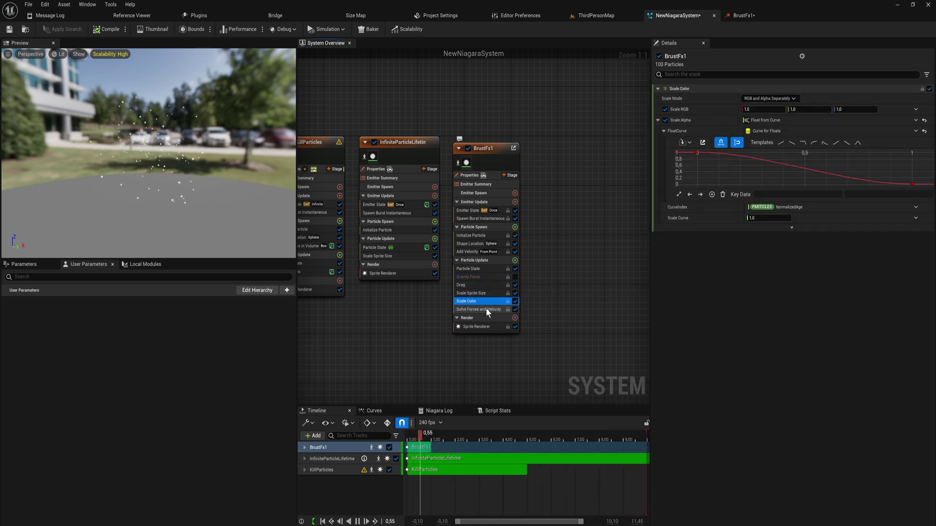
{"action": "left_click", "coordinate": [486, 309]}
{"action": "left_click", "coordinate": [490, 302]}
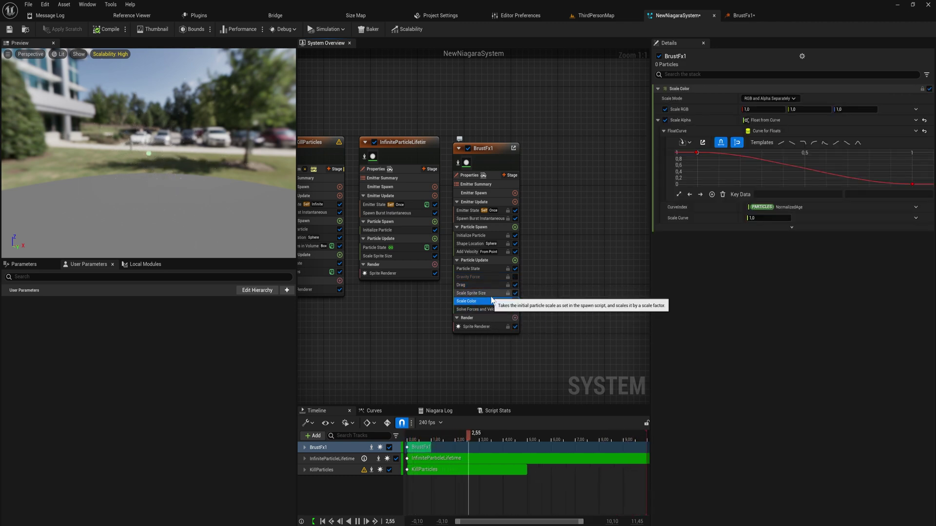
{"action": "left_click", "coordinate": [478, 277]}
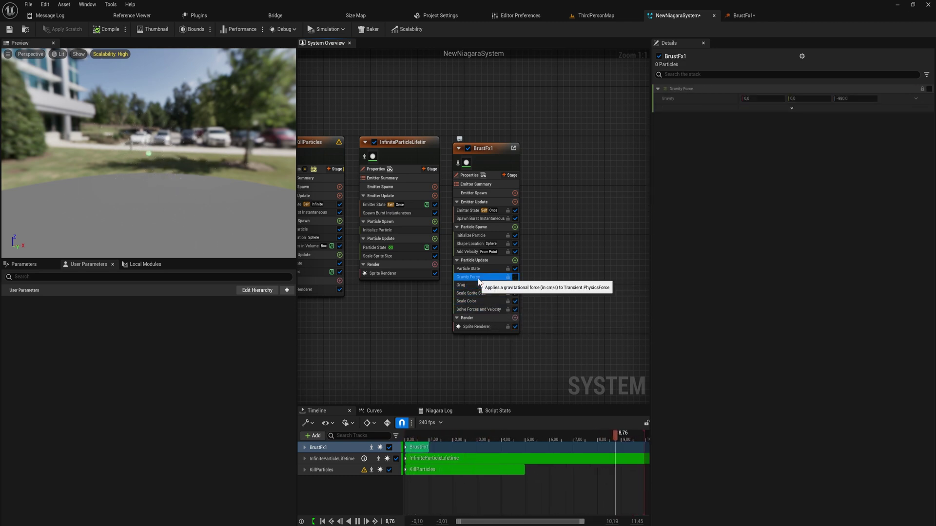
{"action": "left_click", "coordinate": [471, 252]}
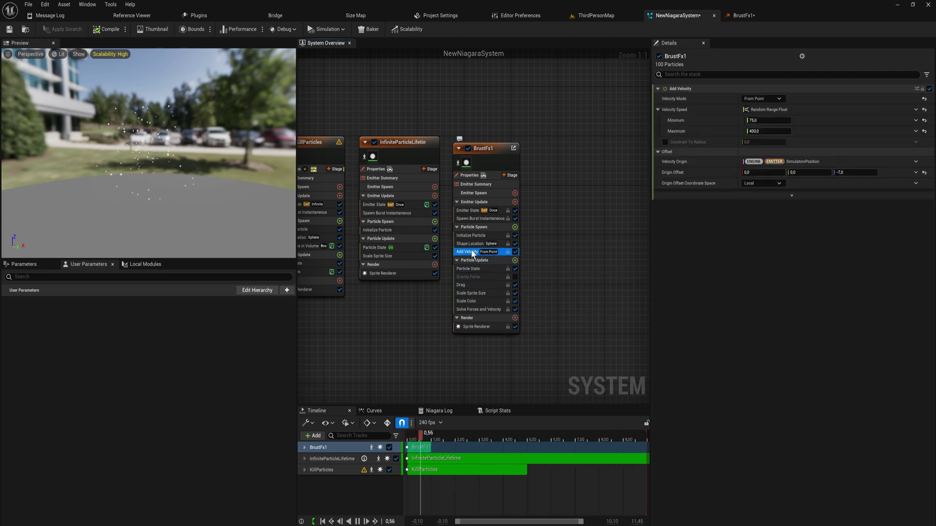
{"action": "key", "text": "Up"}
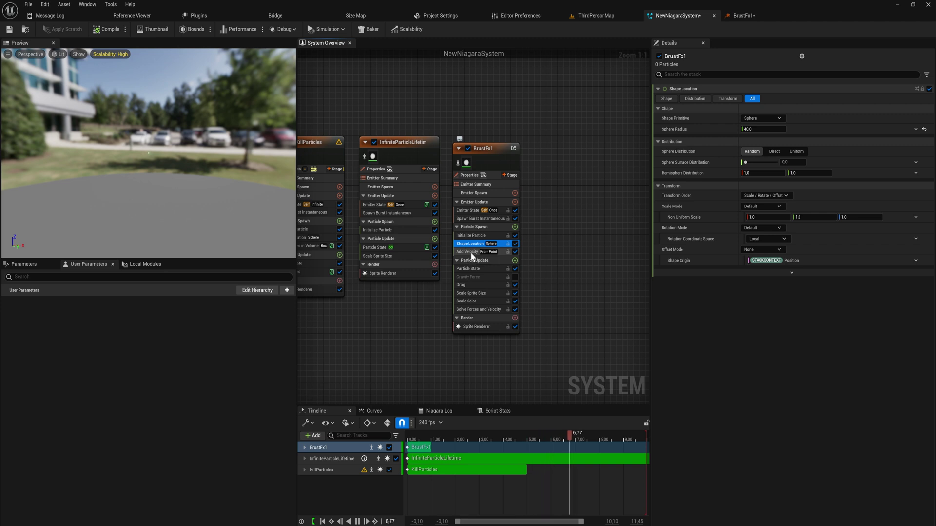
Inspect Initialize Particle and bring up the Particle Spawn add-module list, scrolling through it.
{"action": "left_click", "coordinate": [483, 235]}
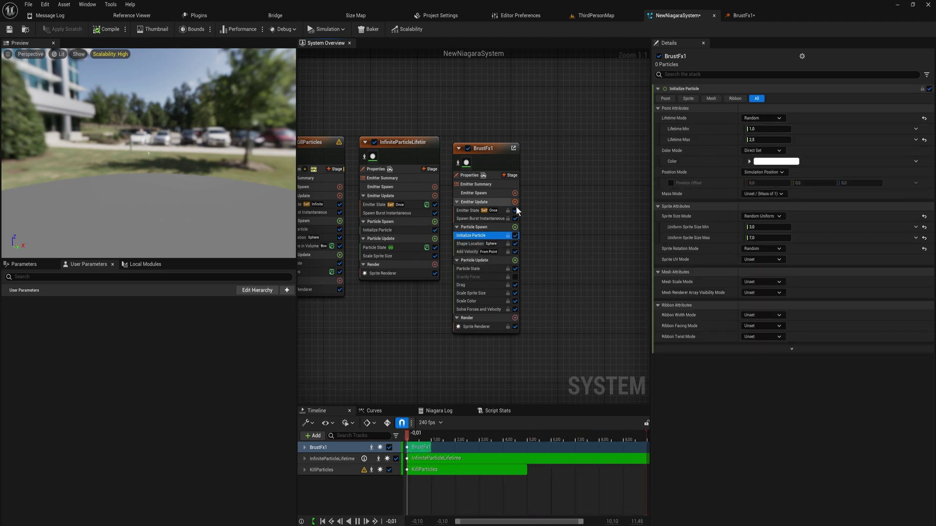
{"action": "left_click", "coordinate": [514, 227]}
{"action": "scroll", "coordinate": [466, 316], "scroll_direction": "down", "scroll_amount": 2}
{"action": "scroll", "coordinate": [466, 317], "scroll_direction": "down", "scroll_amount": 5}
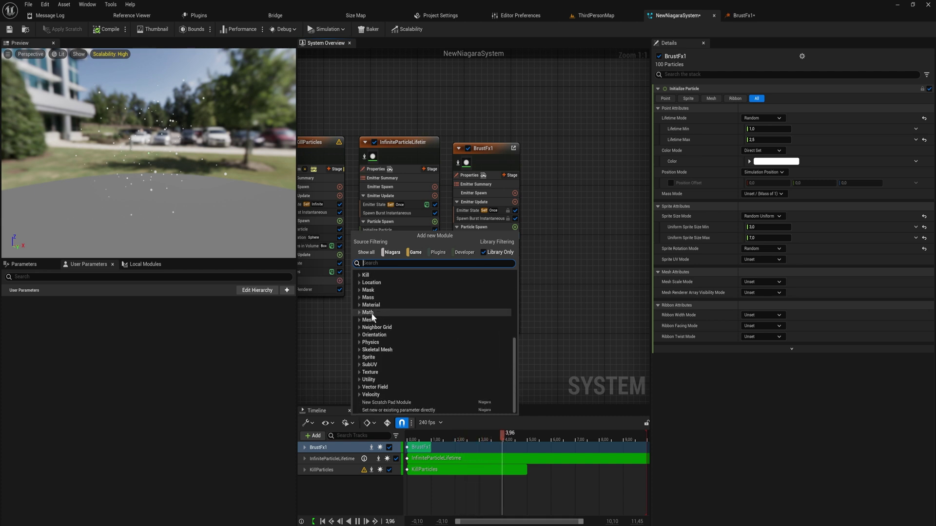
{"action": "scroll", "coordinate": [372, 318], "scroll_direction": "up", "scroll_amount": 4}
Expand the Decal, Distance Fields, Events, Initialization and Mass module categories.
{"action": "left_click", "coordinate": [360, 317]}
{"action": "left_click", "coordinate": [358, 331]}
{"action": "scroll", "coordinate": [358, 328], "scroll_direction": "down", "scroll_amount": 1}
{"action": "left_click", "coordinate": [358, 331]}
{"action": "scroll", "coordinate": [360, 335], "scroll_direction": "down", "scroll_amount": 1}
{"action": "left_click", "coordinate": [359, 337]}
{"action": "scroll", "coordinate": [361, 339], "scroll_direction": "down", "scroll_amount": 2}
{"action": "left_click", "coordinate": [359, 336]}
{"action": "scroll", "coordinate": [379, 369], "scroll_direction": "down", "scroll_amount": 3}
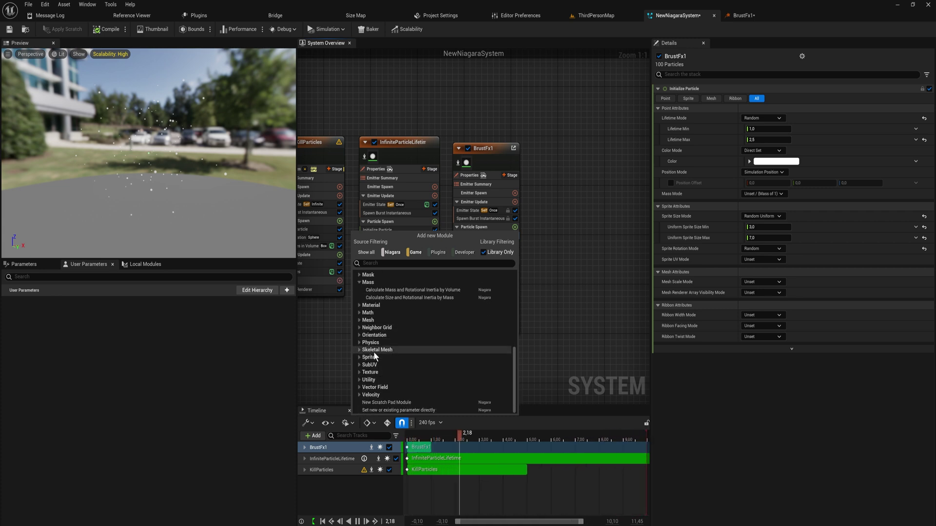
{"action": "scroll", "coordinate": [380, 355], "scroll_direction": "up", "scroll_amount": 15}
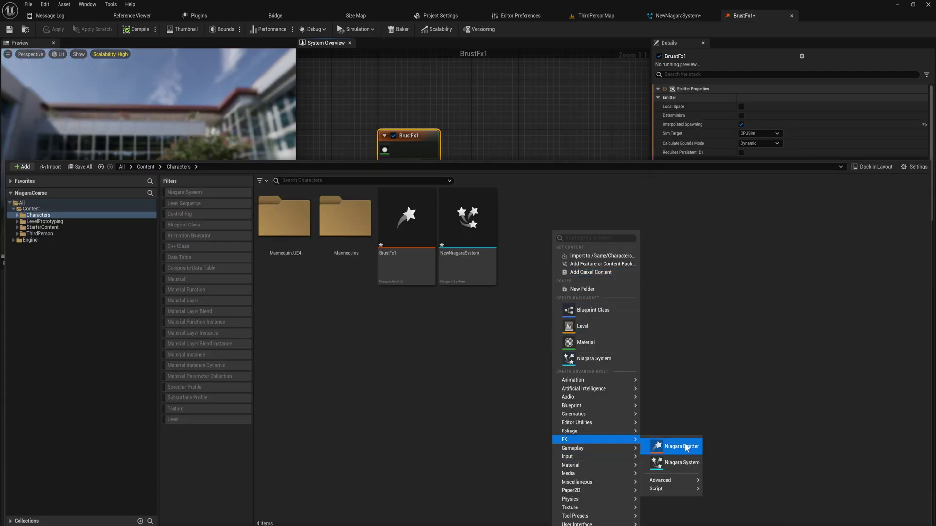
Start a new Niagara Emitter and select the Empty template.
{"action": "left_click", "coordinate": [684, 447]}
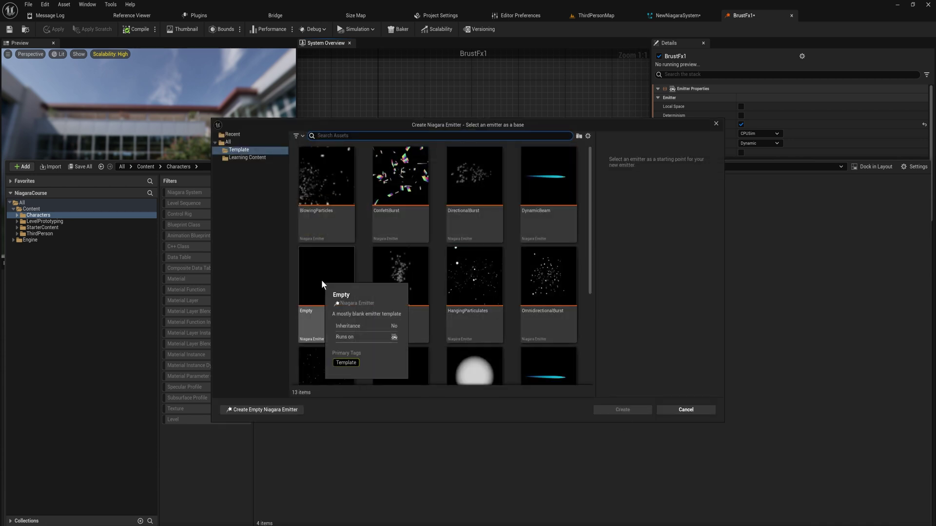
{"action": "left_click", "coordinate": [321, 280]}
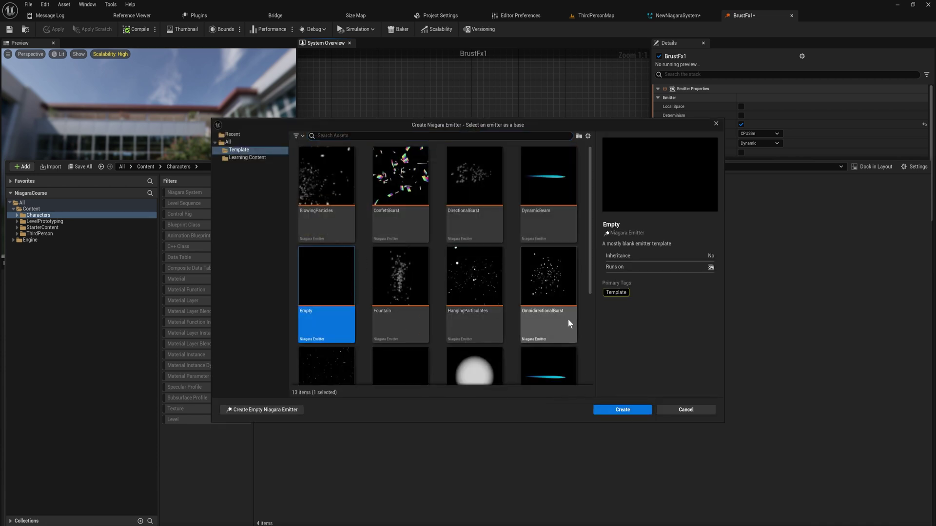
{"action": "scroll", "coordinate": [511, 292], "scroll_direction": "down", "scroll_amount": 2}
{"action": "scroll", "coordinate": [469, 338], "scroll_direction": "down", "scroll_amount": 2}
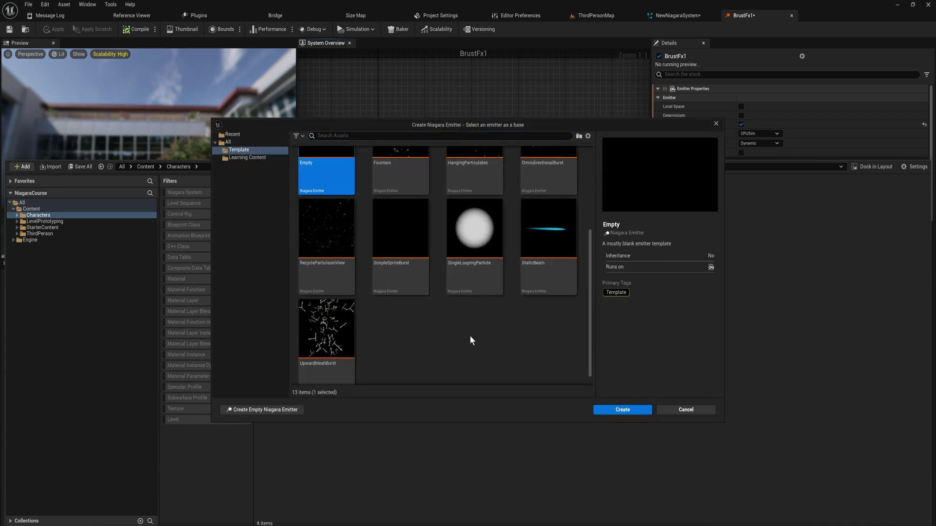
{"action": "scroll", "coordinate": [457, 352], "scroll_direction": "up", "scroll_amount": 4}
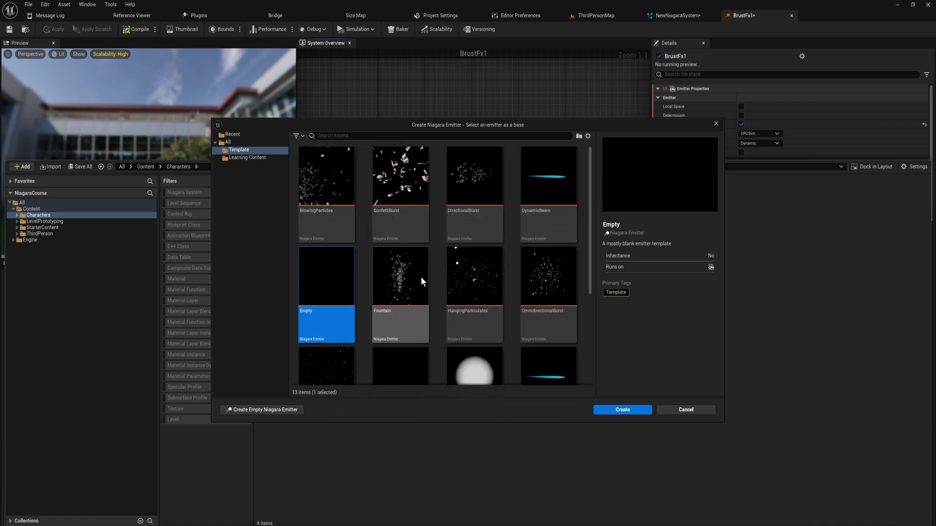
Preview Fountain, OmnidirectionalBurst, HangingParticulates, DirectionalBurst and DynamicBeam, then create from the Empty template.
{"action": "left_click", "coordinate": [402, 293]}
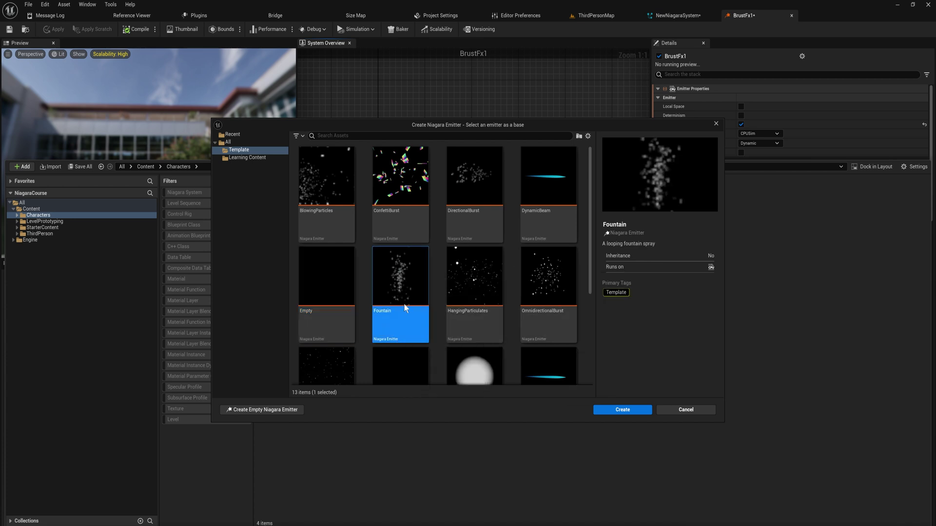
{"action": "left_click", "coordinate": [556, 291]}
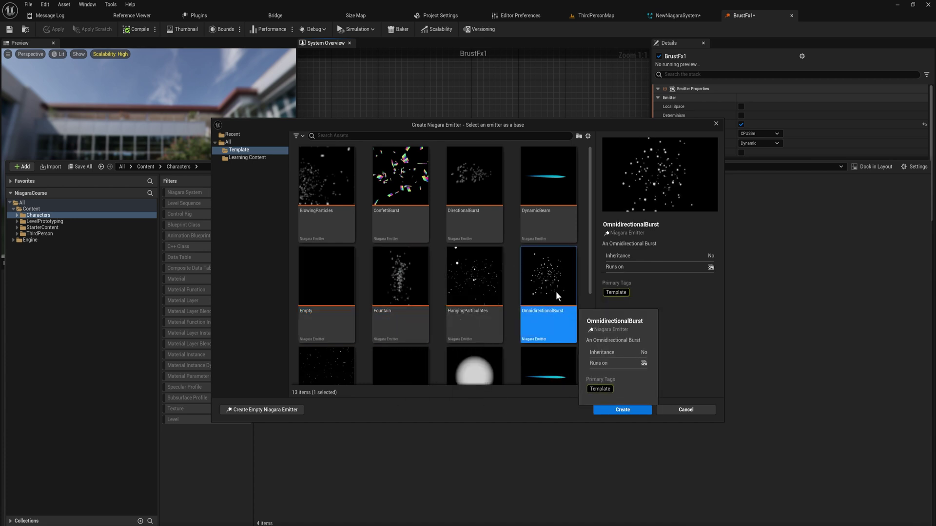
{"action": "left_click", "coordinate": [473, 282]}
{"action": "left_click", "coordinate": [481, 186]}
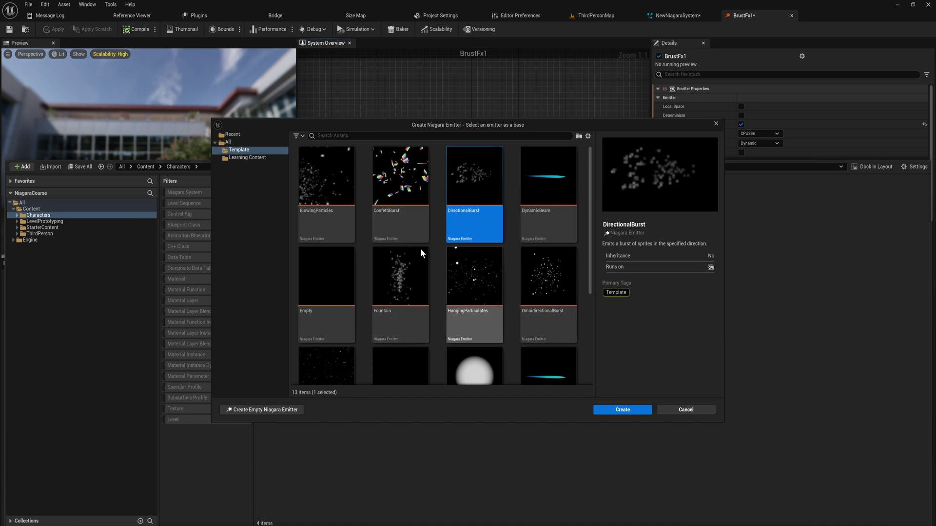
{"action": "left_click", "coordinate": [570, 228]}
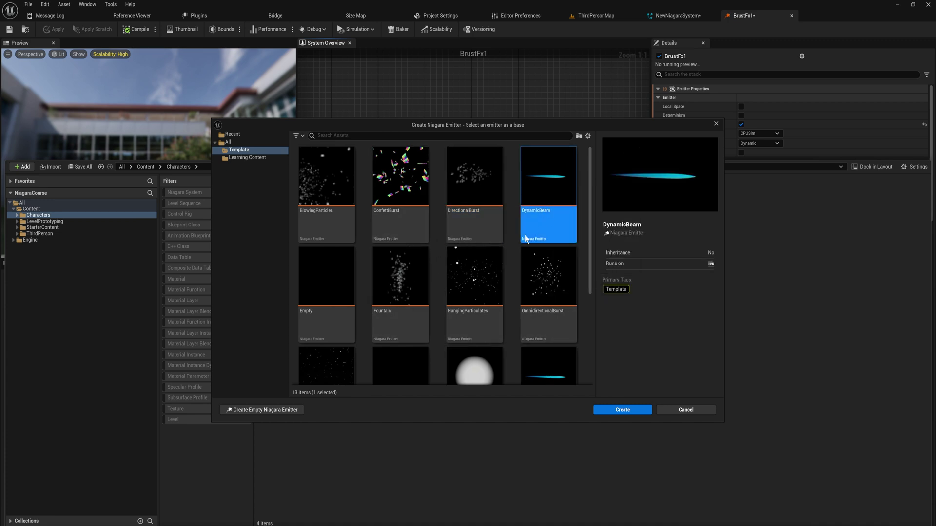
{"action": "left_click", "coordinate": [330, 286]}
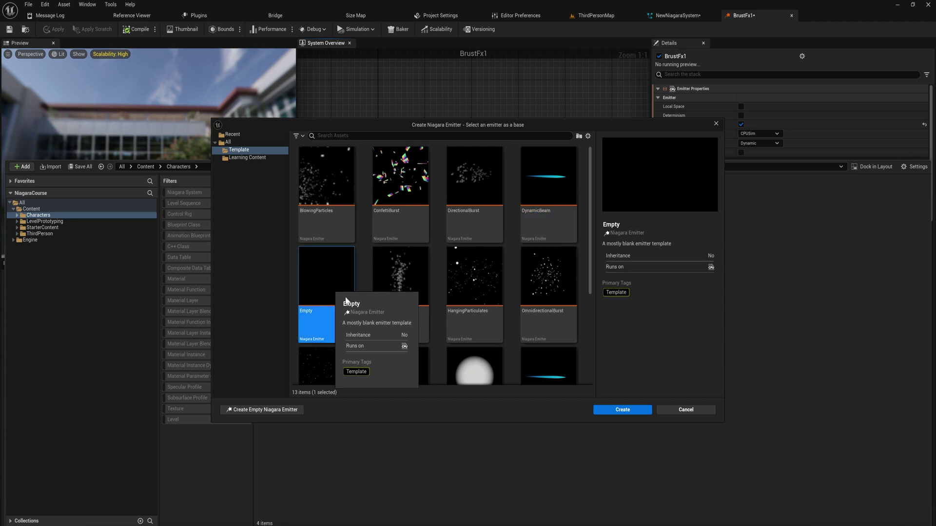
{"action": "left_click", "coordinate": [622, 410]}
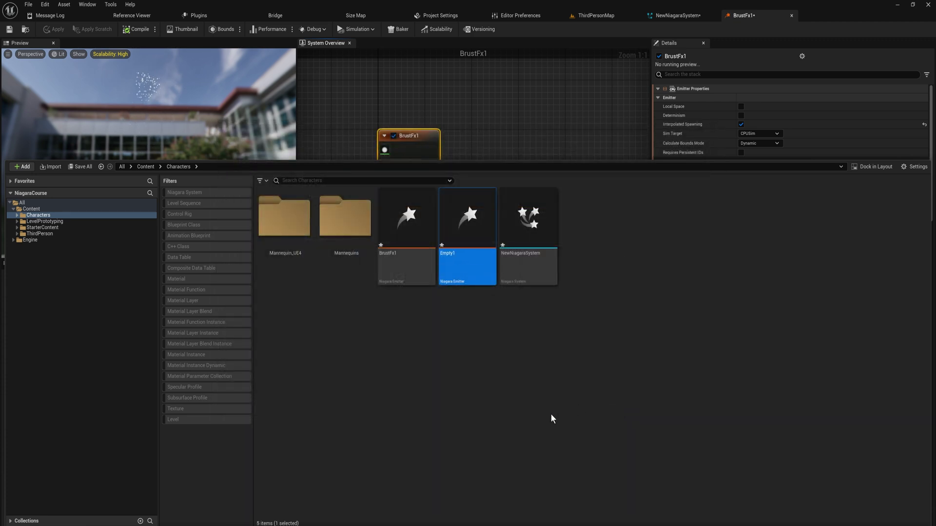
Open the new Empty1 emitter and view its Particle State module and full stack.
{"action": "double_click", "coordinate": [466, 219]}
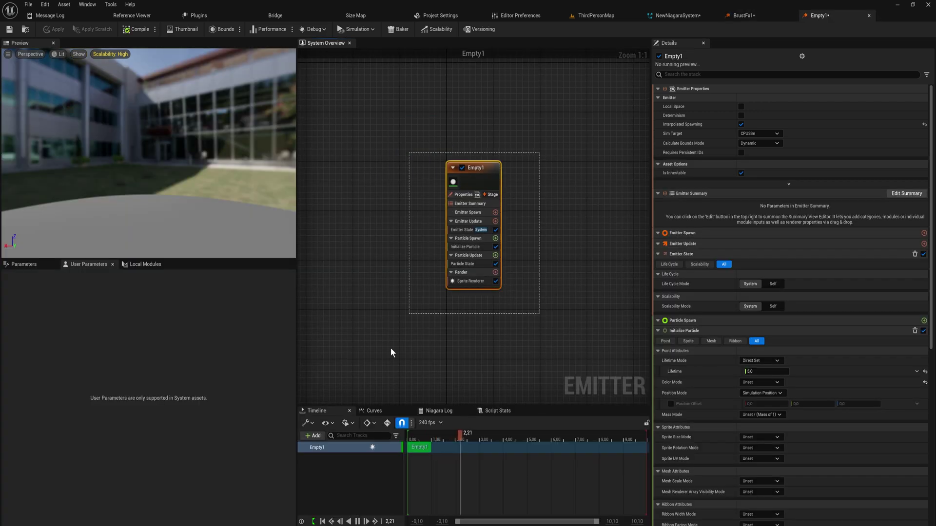
{"action": "left_click", "coordinate": [499, 266]}
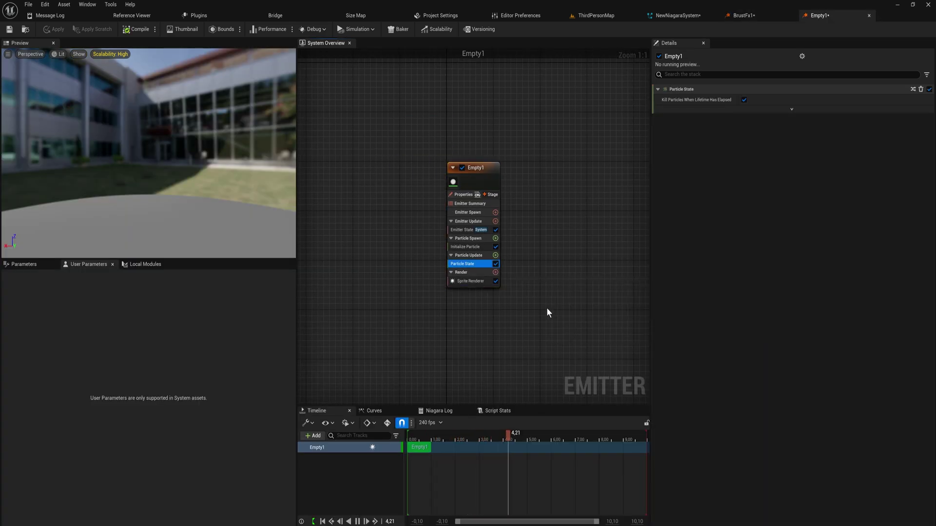
{"action": "left_click", "coordinate": [475, 181]}
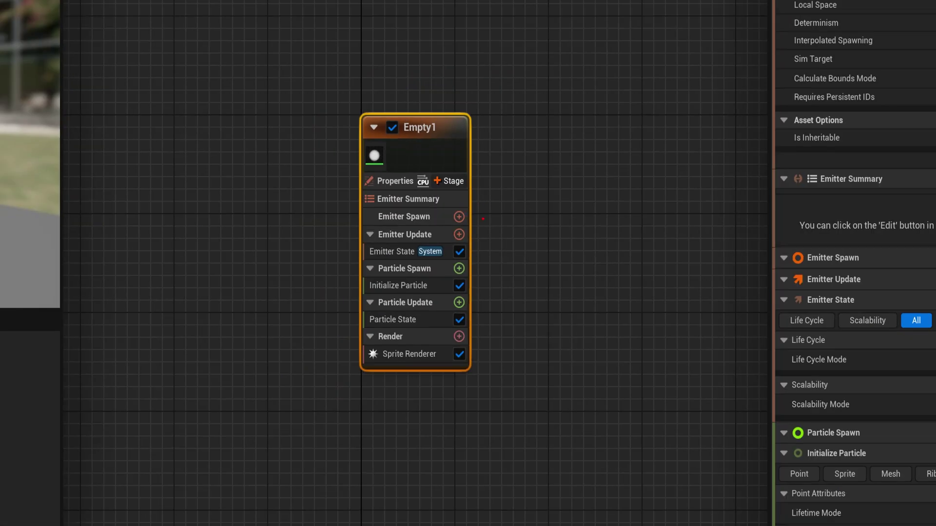
Draw red arrows pointing at the Emitter Spawn and Emitter State rows.
{"action": "left_click_drag", "start_coordinate": [483, 219], "coordinate": [523, 216]}
{"action": "left_click_drag", "start_coordinate": [479, 219], "coordinate": [486, 226]}
{"action": "mouse_move", "coordinate": [483, 254]}
{"action": "left_mouse_down"}
{"action": "mouse_move", "coordinate": [501, 249]}
{"action": "mouse_move", "coordinate": [481, 251]}
{"action": "mouse_move", "coordinate": [501, 261]}
{"action": "mouse_move", "coordinate": [536, 252]}
{"action": "left_mouse_up"}
{"action": "left_click_drag", "start_coordinate": [376, 227], "coordinate": [431, 222]}
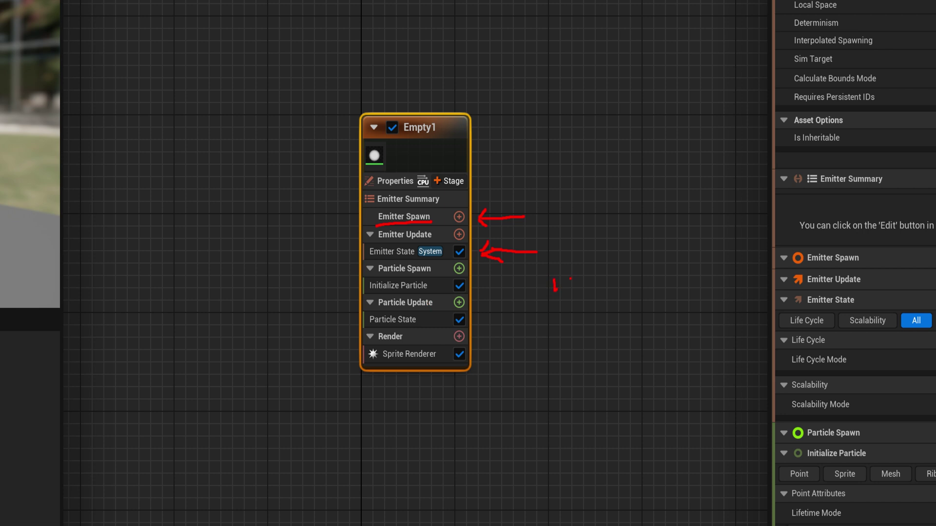
{"action": "mouse_move", "coordinate": [570, 279]}
{"action": "left_mouse_down"}
{"action": "mouse_move", "coordinate": [581, 277]}
{"action": "mouse_move", "coordinate": [499, 266]}
{"action": "left_mouse_up"}
{"action": "mouse_move", "coordinate": [556, 291]}
{"action": "left_mouse_down"}
{"action": "mouse_move", "coordinate": [510, 288]}
{"action": "mouse_move", "coordinate": [493, 272]}
{"action": "left_mouse_up"}
{"action": "mouse_move", "coordinate": [554, 292]}
{"action": "left_mouse_down"}
{"action": "mouse_move", "coordinate": [517, 300]}
{"action": "mouse_move", "coordinate": [489, 287]}
{"action": "left_mouse_up"}
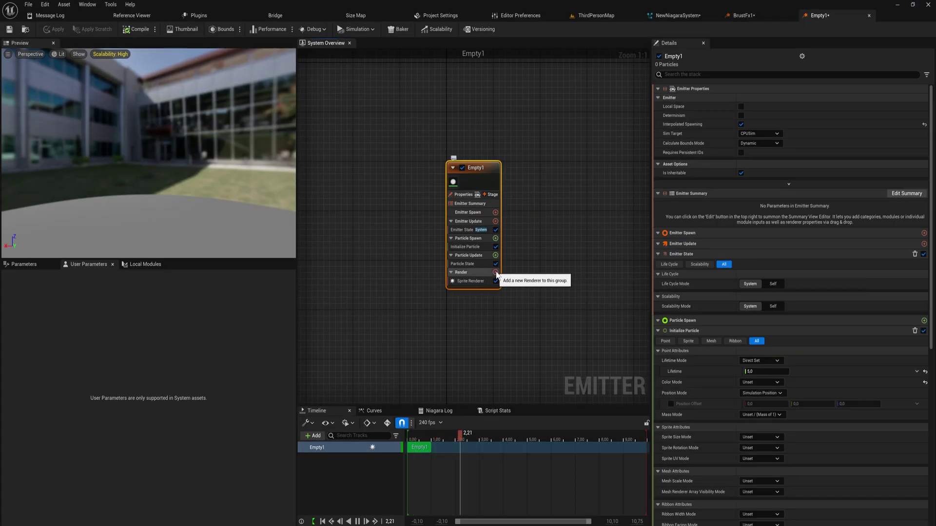
Dismiss the Add new Renderer list, then open the Sprite Renderer's DefaultSpriteMaterial material.
{"action": "left_click", "coordinate": [495, 272]}
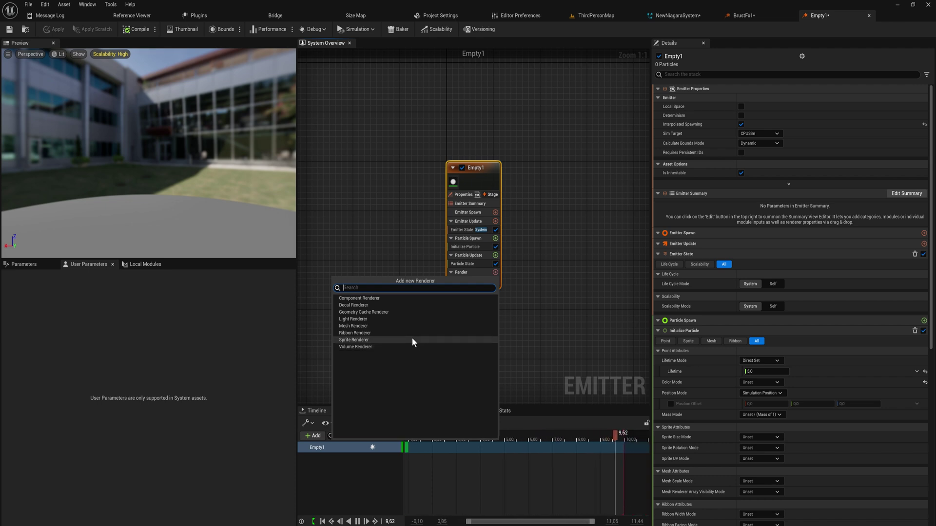
{"action": "left_click", "coordinate": [412, 337]}
{"action": "left_click", "coordinate": [476, 283]}
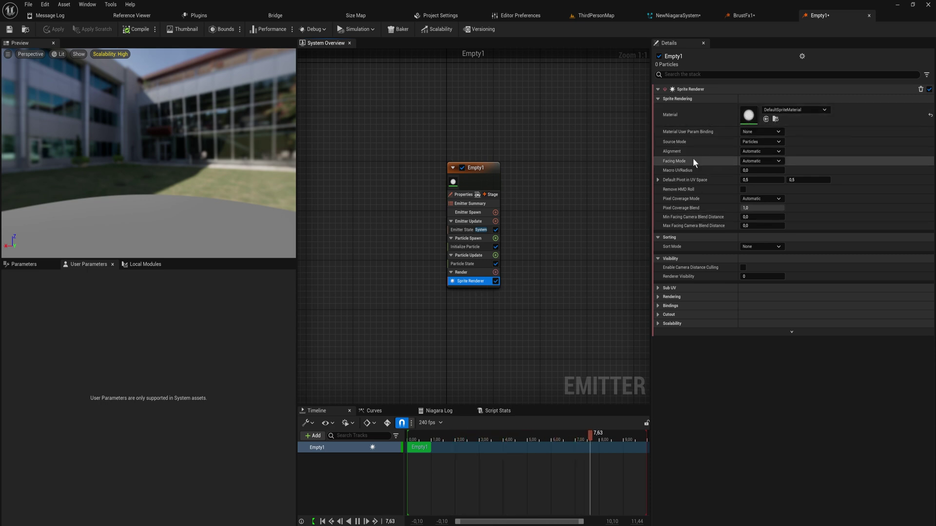
{"action": "left_click", "coordinate": [748, 118]}
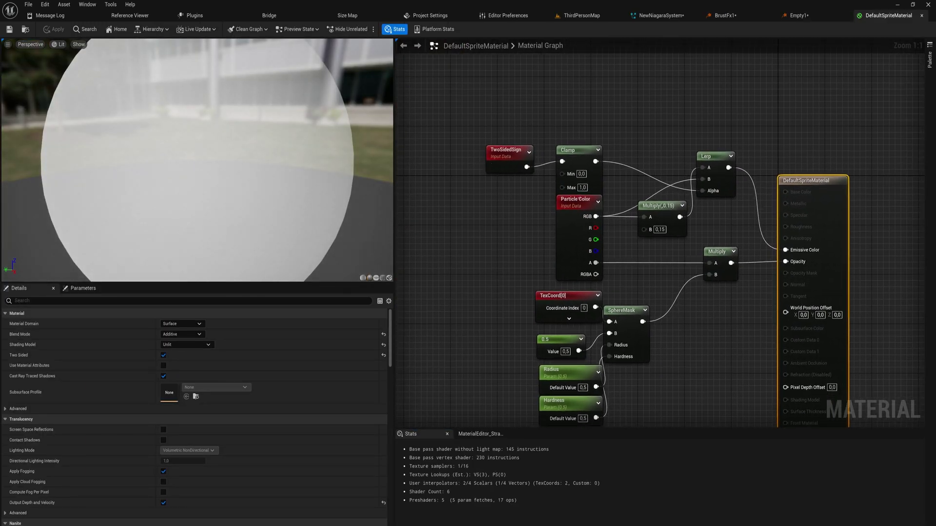
Select the graph nodes, move Particle Color, undo the broken pin links, and reselect everything.
{"action": "right_click_drag", "start_coordinate": [493, 253], "coordinate": [461, 193]}
{"action": "left_click_drag", "start_coordinate": [455, 347], "coordinate": [683, 63]}
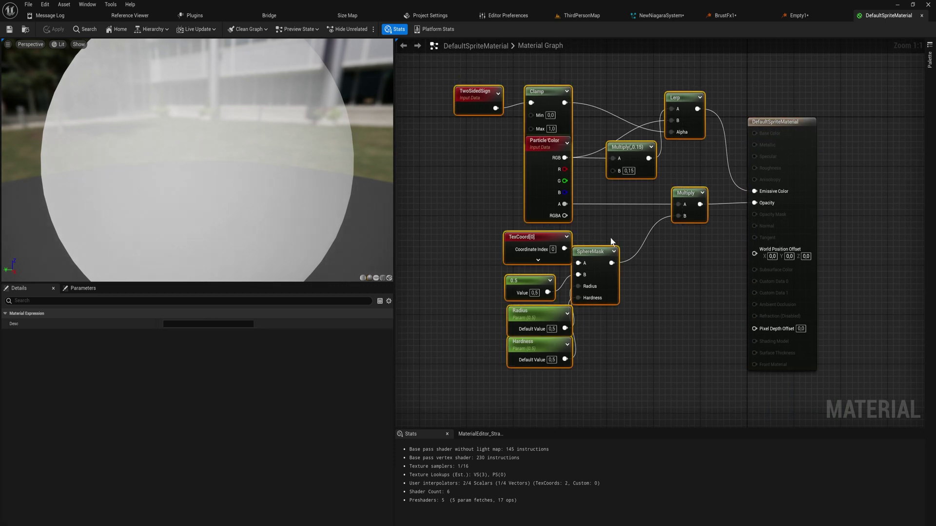
{"action": "left_click", "coordinate": [514, 184]}
{"action": "left_click", "coordinate": [549, 178]}
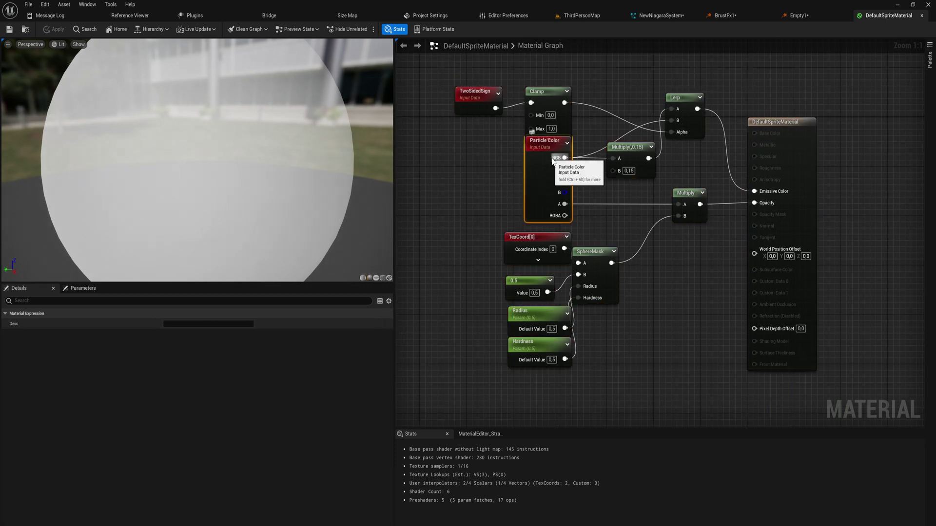
{"action": "left_click_drag", "start_coordinate": [544, 156], "coordinate": [477, 151]}
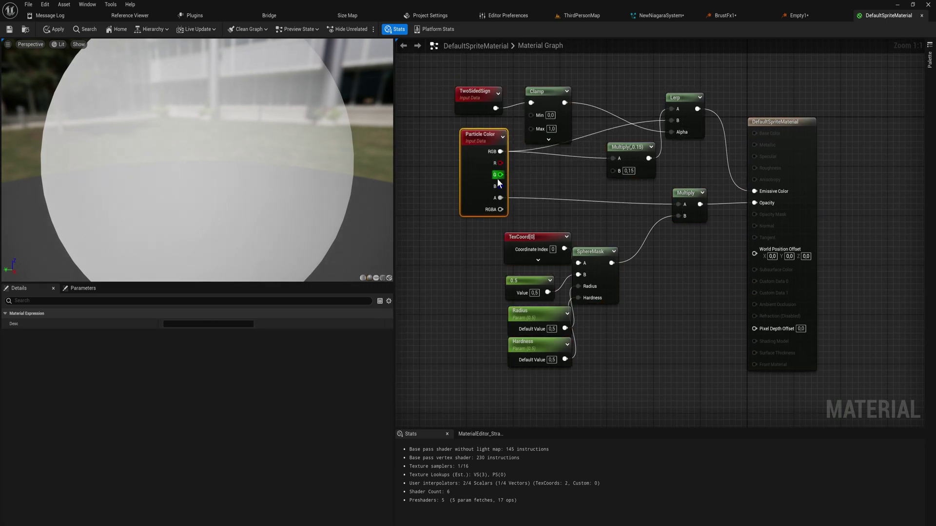
{"action": "key", "text": "ctrl+z"}
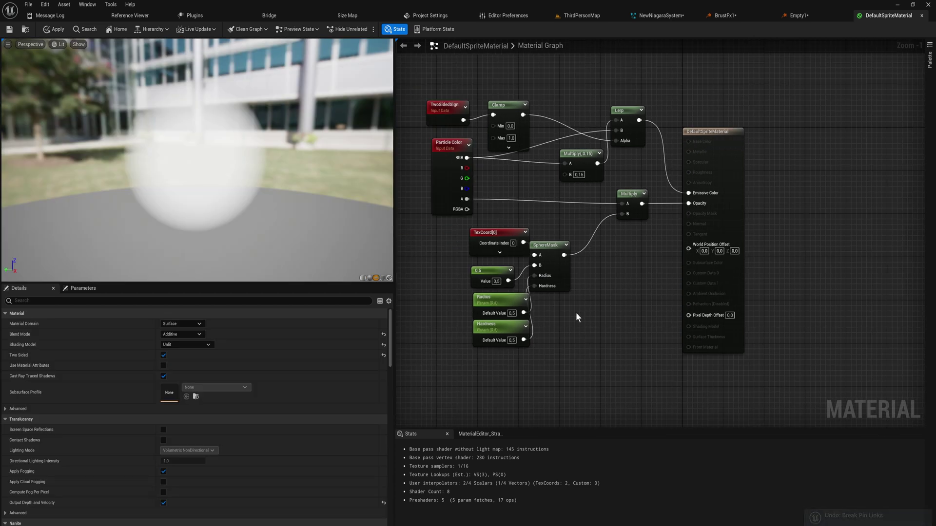
{"action": "left_click_drag", "start_coordinate": [624, 341], "coordinate": [405, 54]}
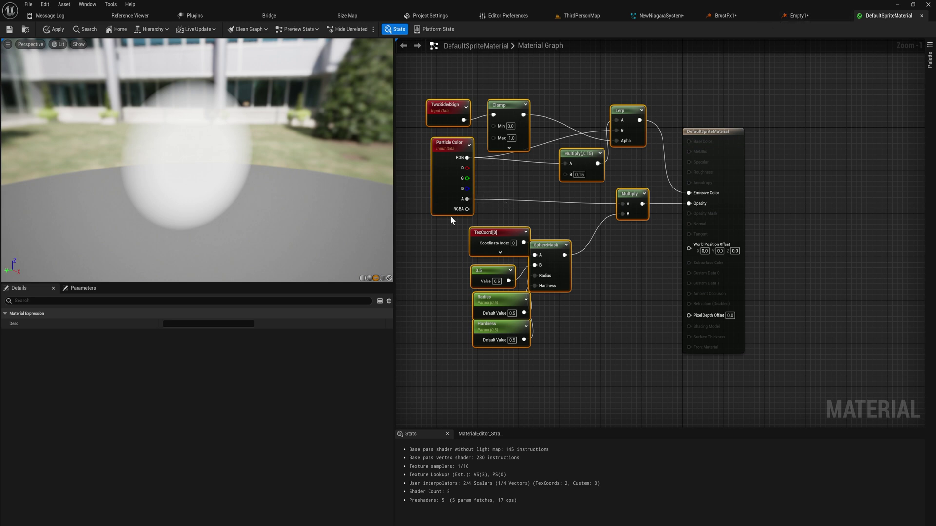
In Empty1, search 'sprite' in the Material picker and assign DefaultSpriteMaterial.
{"action": "left_click", "coordinate": [792, 16]}
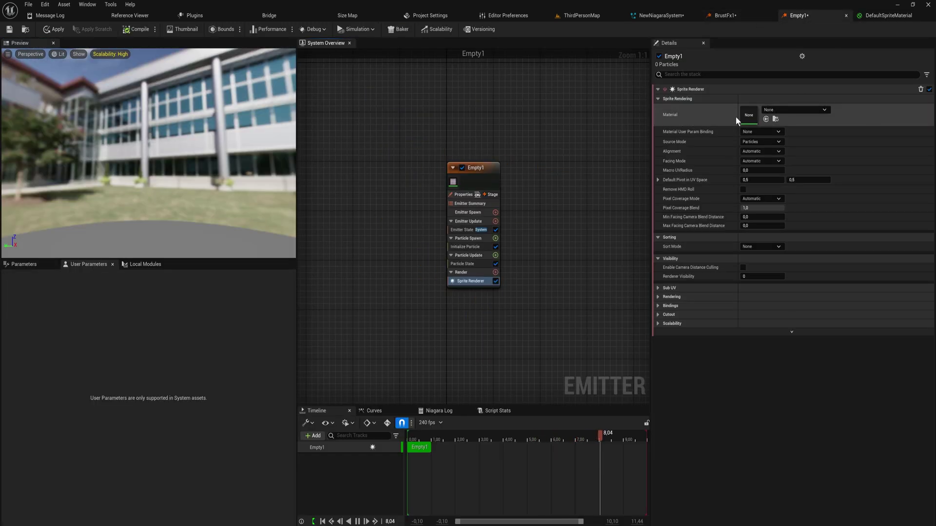
{"action": "left_click", "coordinate": [773, 112]}
{"action": "type", "text": "sprite"}
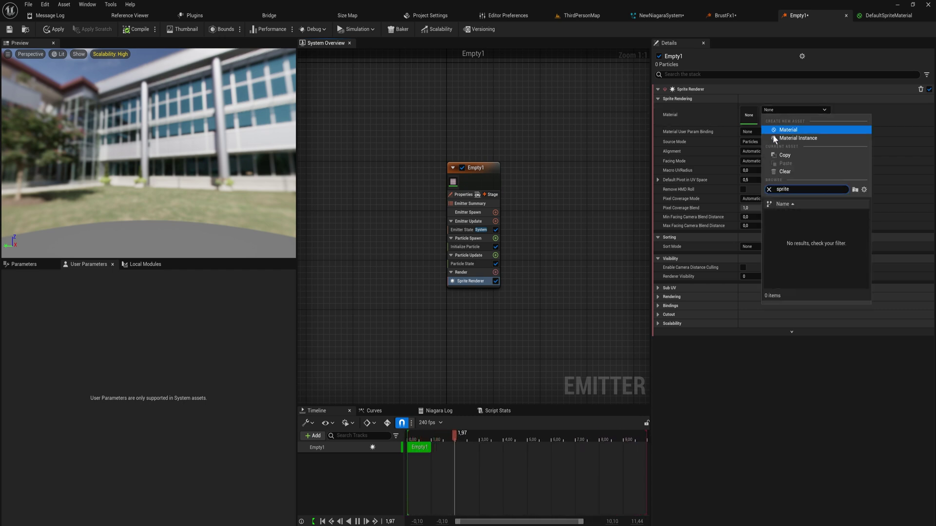
{"action": "left_click", "coordinate": [864, 191]}
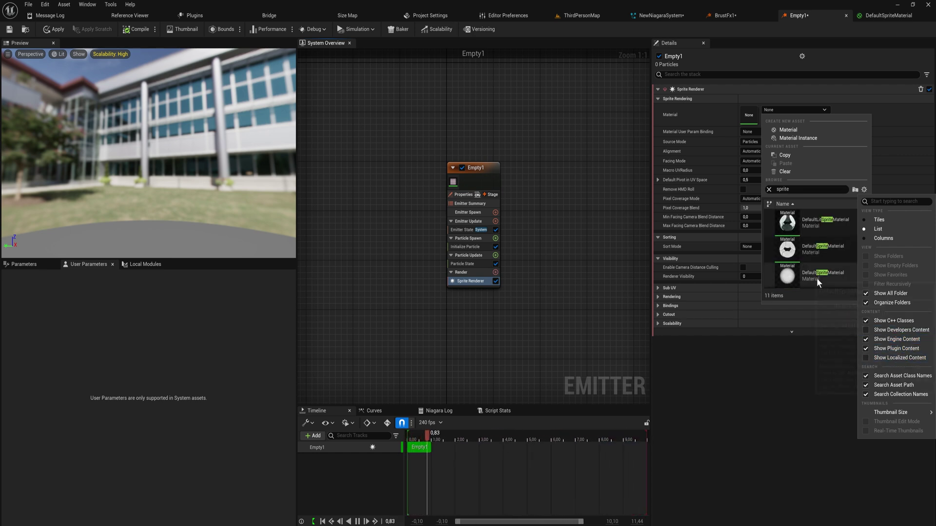
{"action": "mouse_move", "coordinate": [817, 279]}
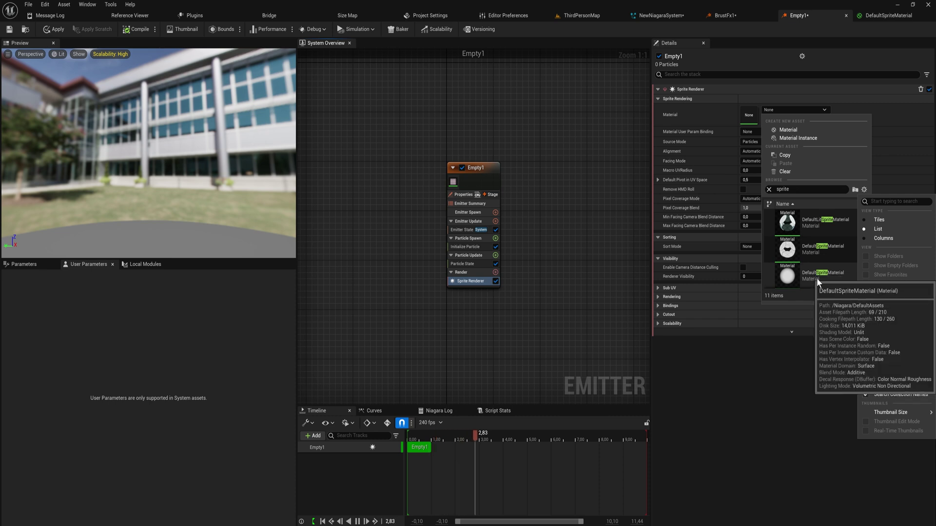
{"action": "left_click", "coordinate": [817, 278]}
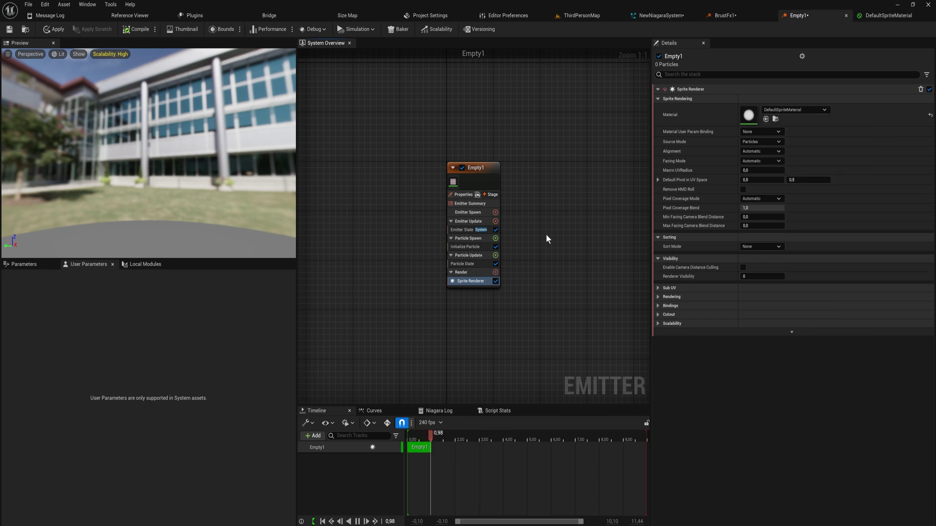
Delete the Sprite Renderer from the Empty1 emitter.
{"action": "left_click", "coordinate": [482, 174]}
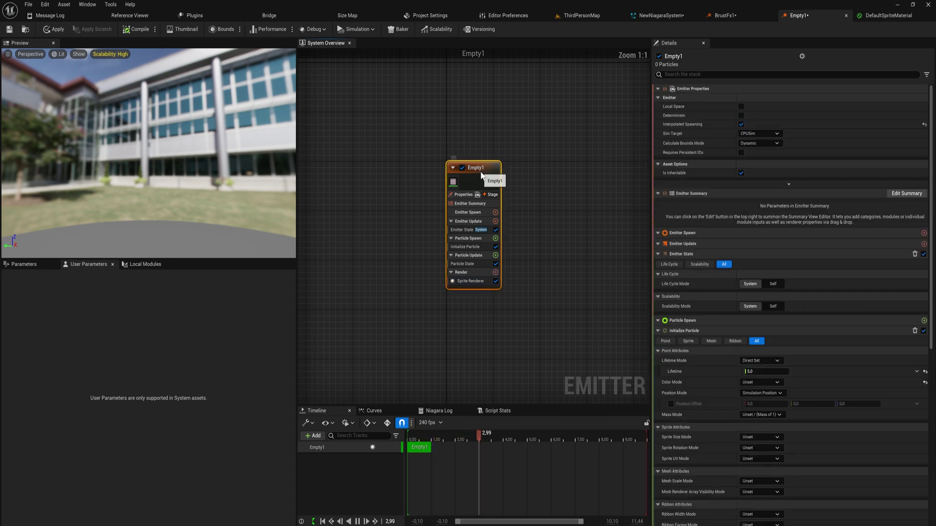
{"action": "left_click", "coordinate": [469, 281]}
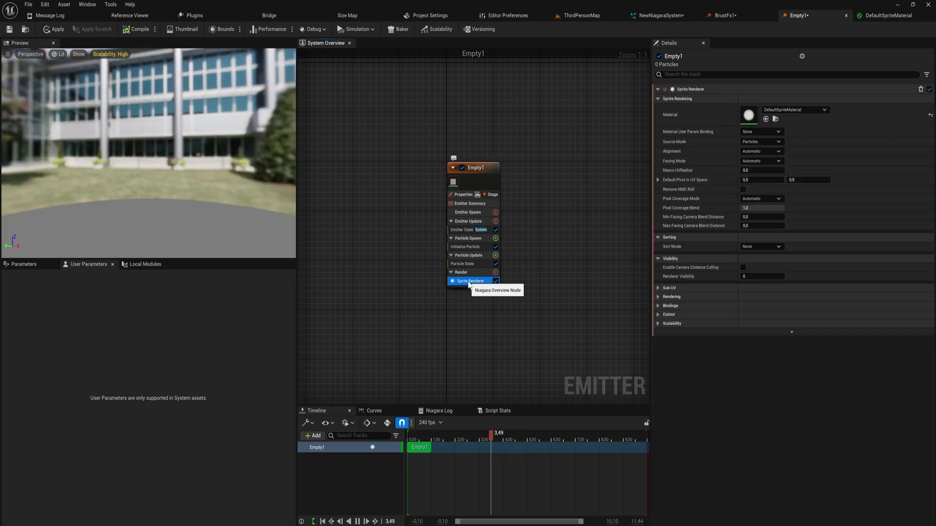
{"action": "key", "text": "Delete"}
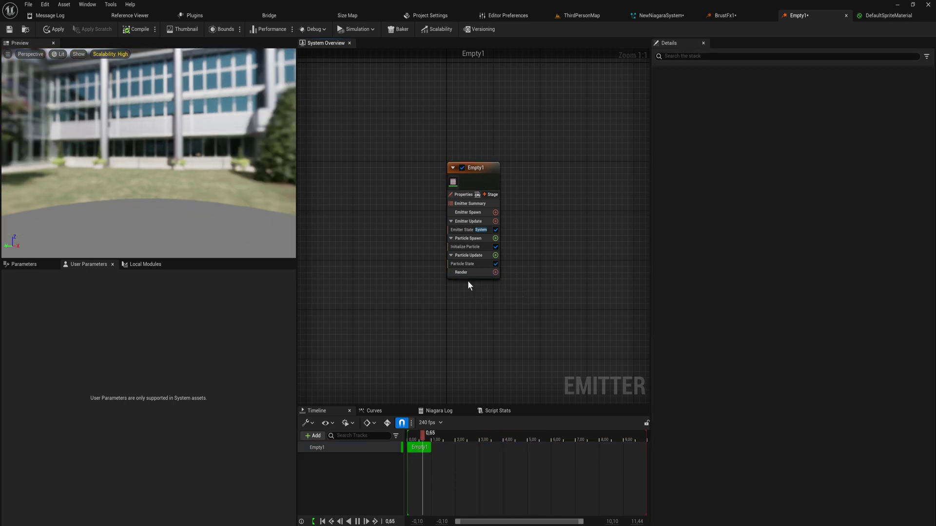
Add a Mesh Renderer by searching 'mesh' and open the picker for its first mesh.
{"action": "left_click", "coordinate": [495, 272]}
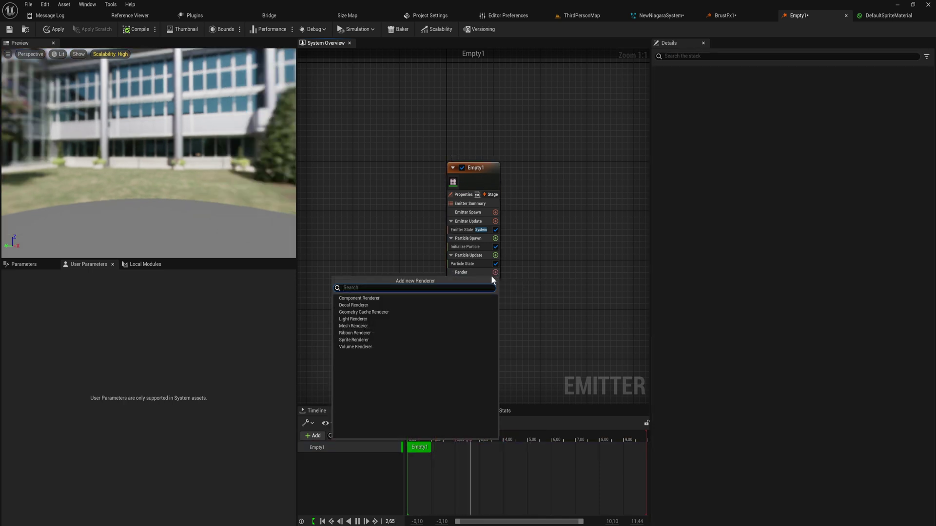
{"action": "type", "text": "spr"}
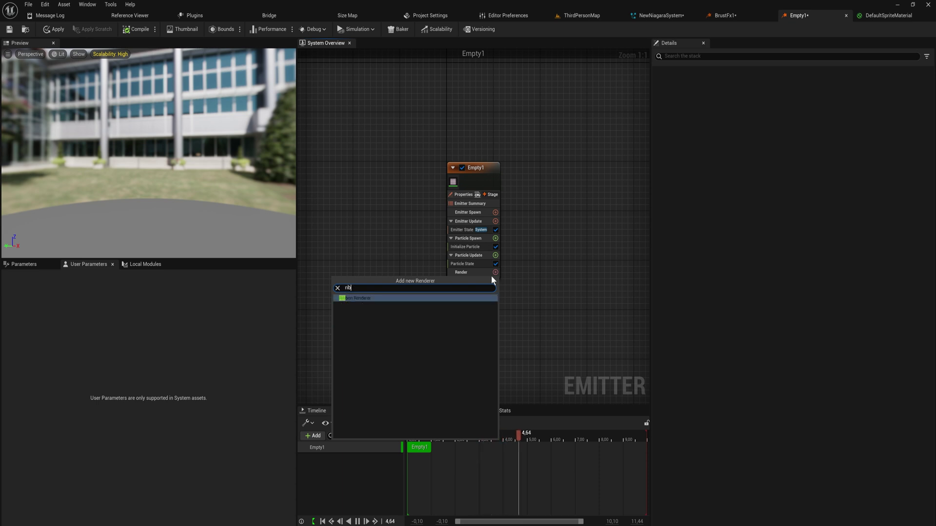
{"action": "key", "text": "BackSpace"}
{"action": "key", "text": "BackSpace"}
{"action": "key", "text": "BackSpace"}
{"action": "type", "text": "mesh"}
{"action": "key", "text": "Return"}
{"action": "left_click", "coordinate": [658, 108]}
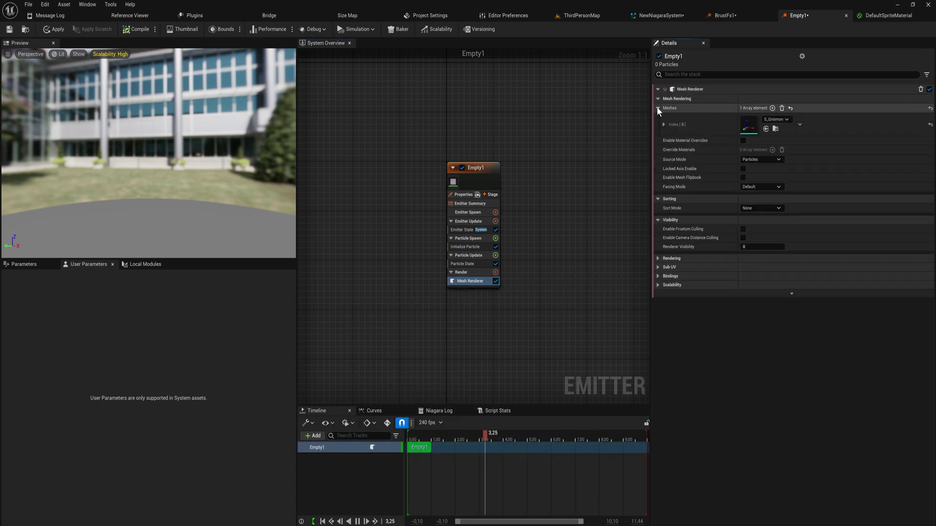
{"action": "left_click", "coordinate": [775, 119]}
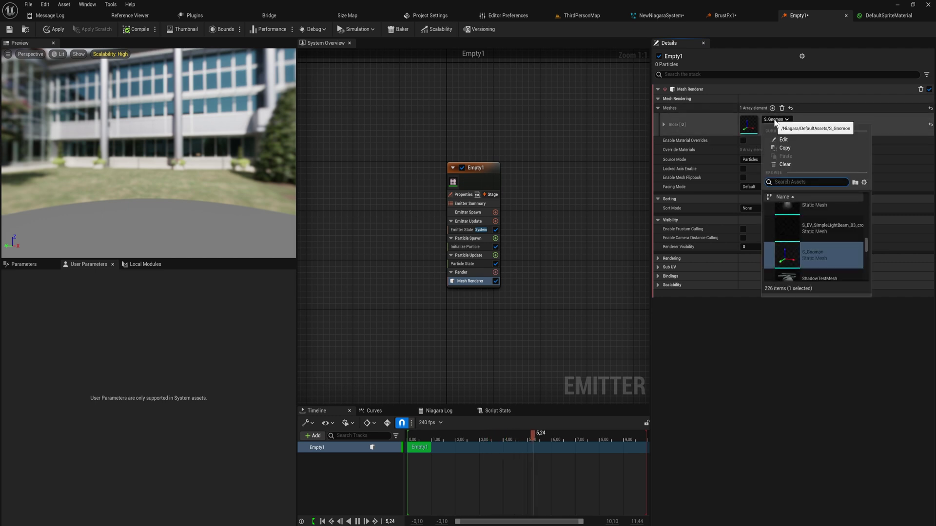
{"action": "scroll", "coordinate": [811, 230], "scroll_direction": "down", "scroll_amount": 1}
{"action": "mouse_move", "coordinate": [863, 246]}
{"action": "left_mouse_down"}
{"action": "mouse_move", "coordinate": [870, 255]}
{"action": "mouse_move", "coordinate": [861, 214]}
{"action": "mouse_move", "coordinate": [863, 262]}
{"action": "left_mouse_up"}
Dismiss the mesh picker with S_Gnomon kept, then select the Empty1 node to show its stack.
{"action": "left_click", "coordinate": [326, 248]}
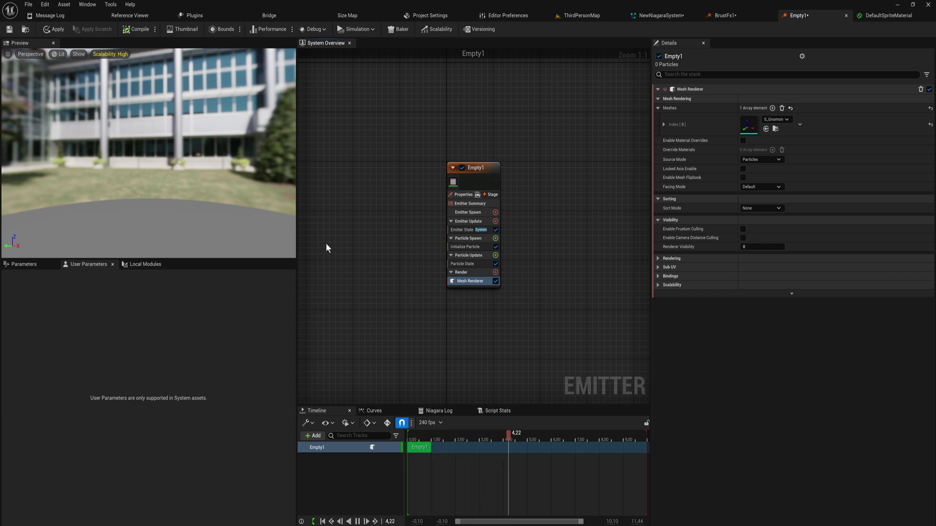
{"action": "left_click", "coordinate": [462, 170]}
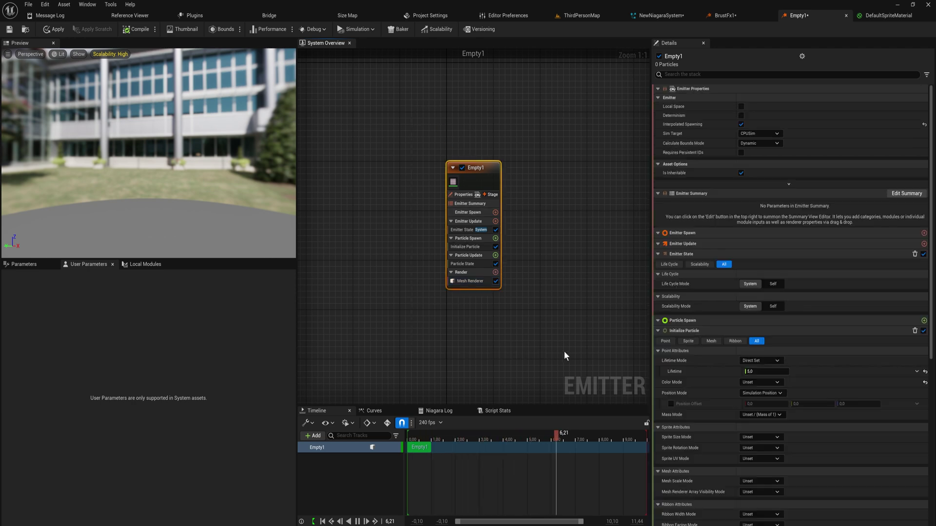